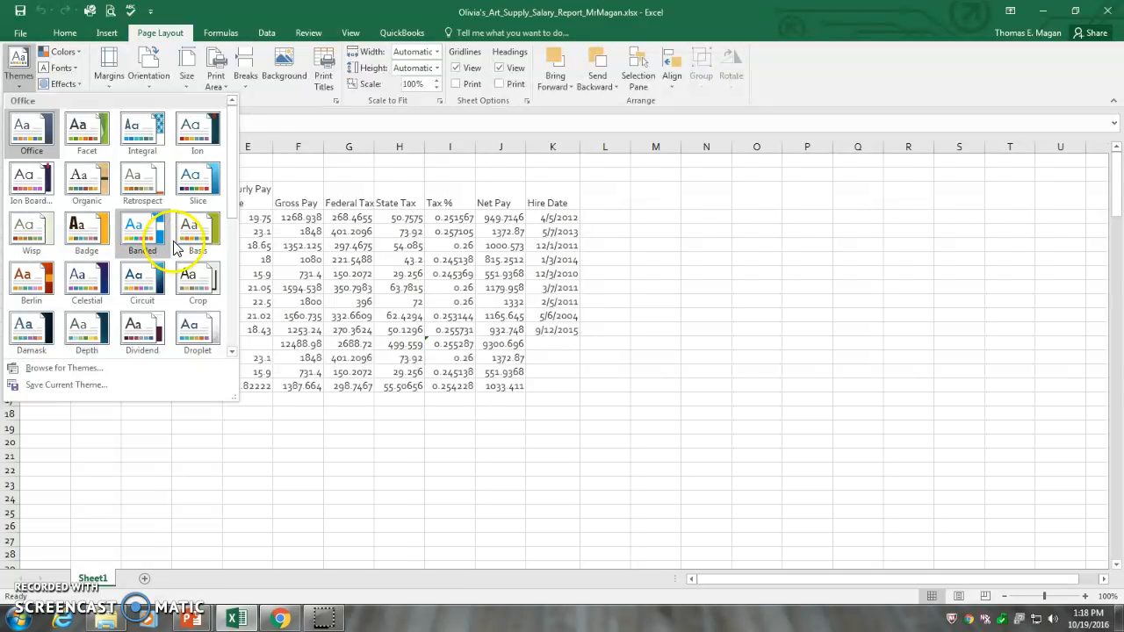
Step: Browse the available document themes and apply the Ion theme to the workbook
click(198, 184)
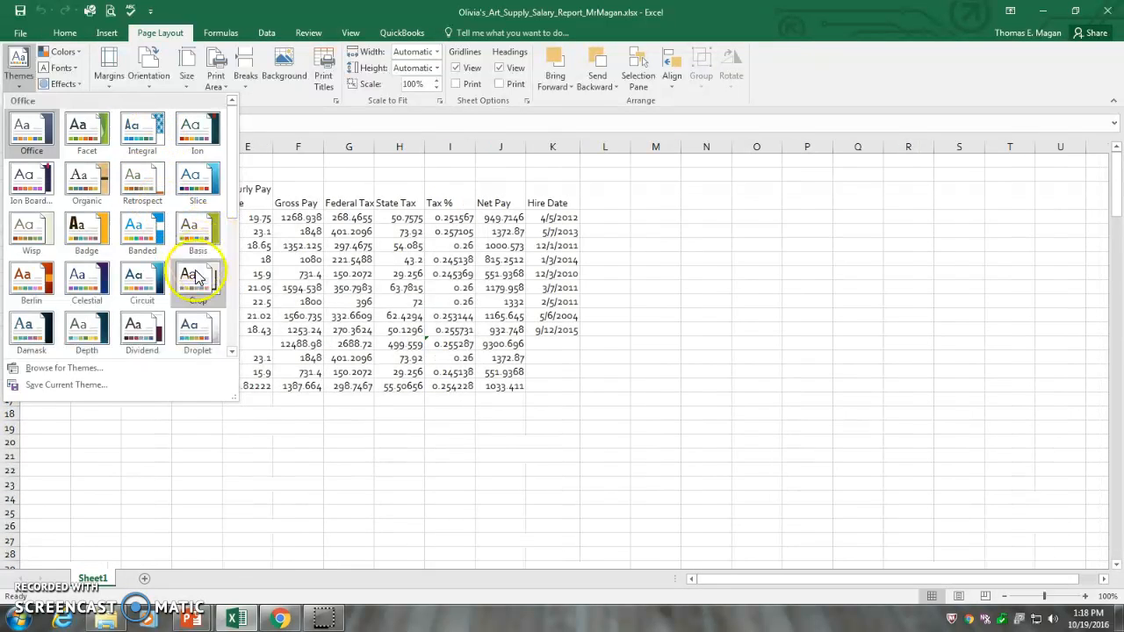
click(232, 351)
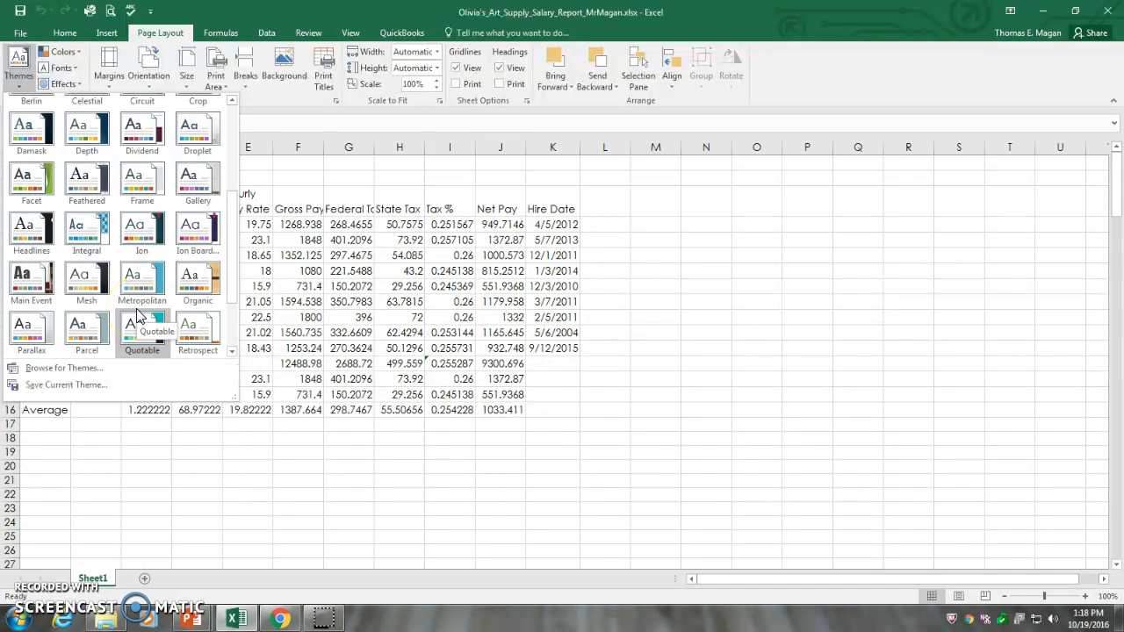
click(35, 286)
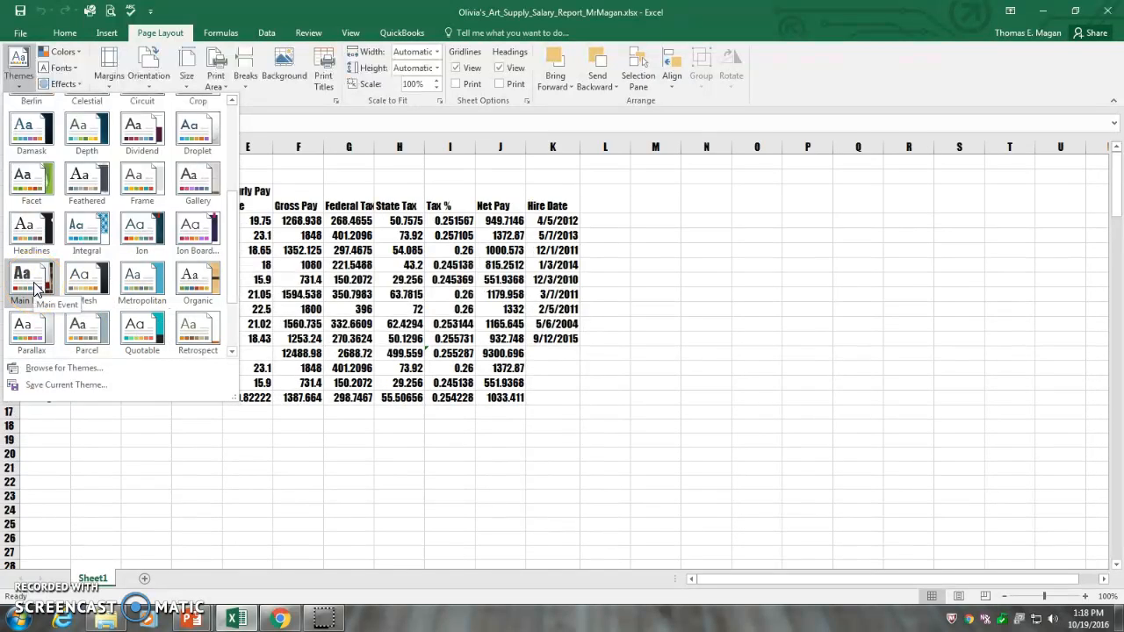
click(29, 235)
click(27, 171)
click(234, 103)
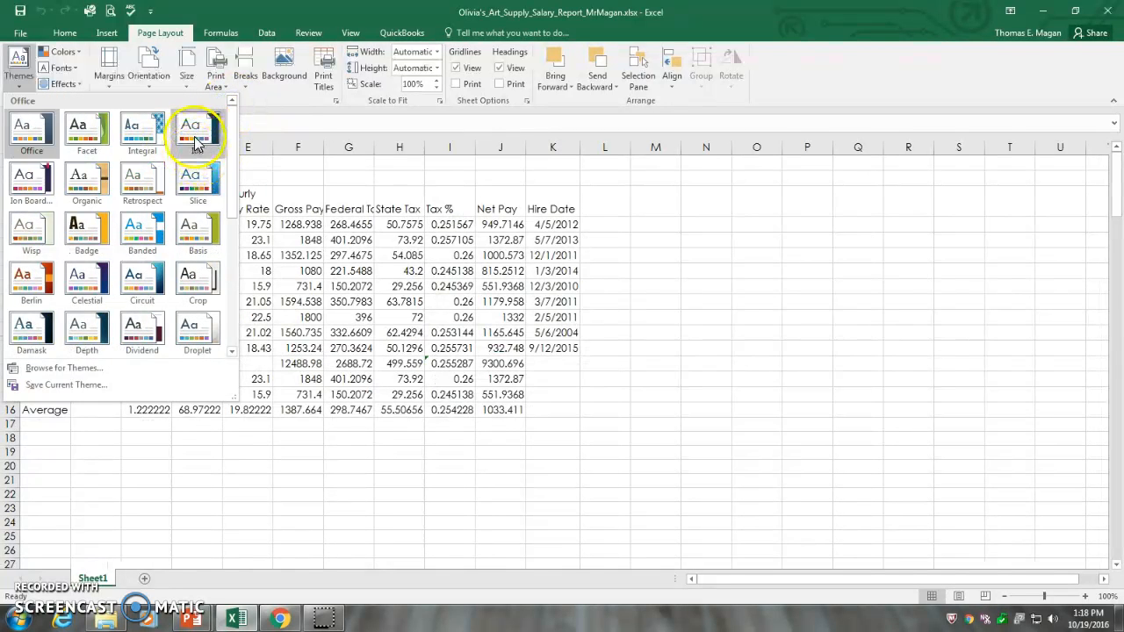
click(195, 140)
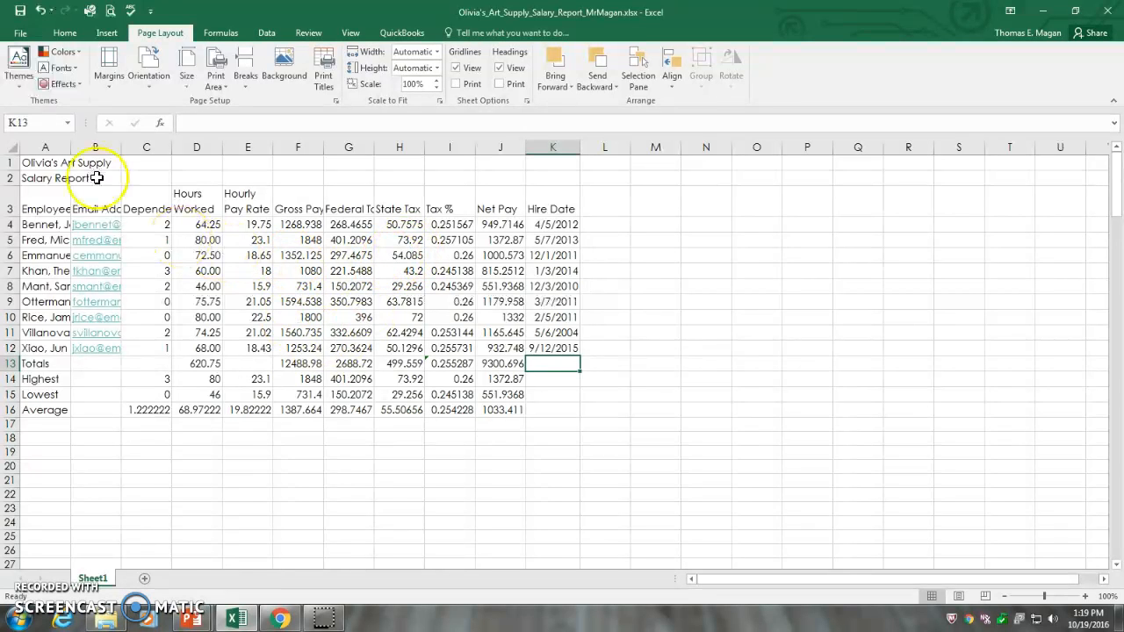
Step: Merge and center the title "Olivia's Art Supply" across A1:K1
click(31, 164)
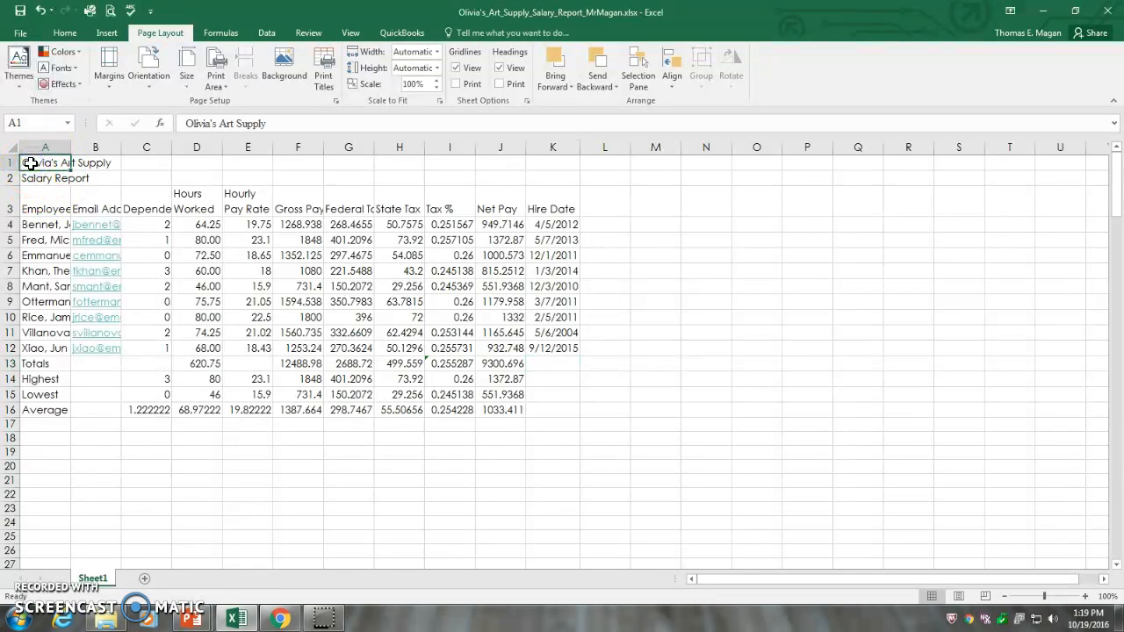
drag(42, 162, 537, 159)
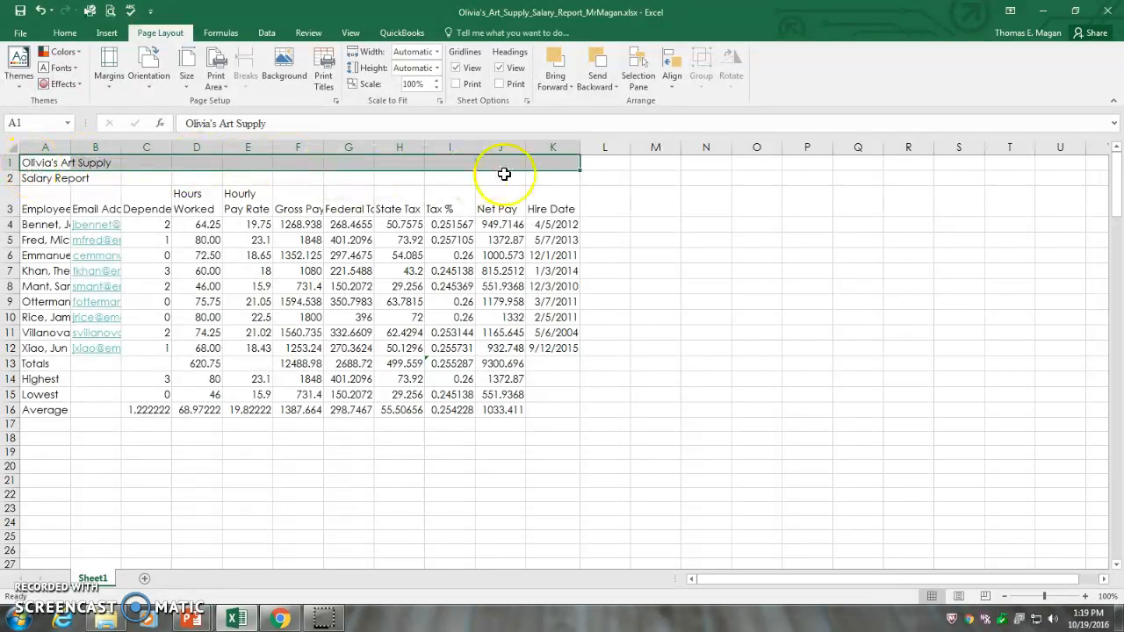
click(66, 33)
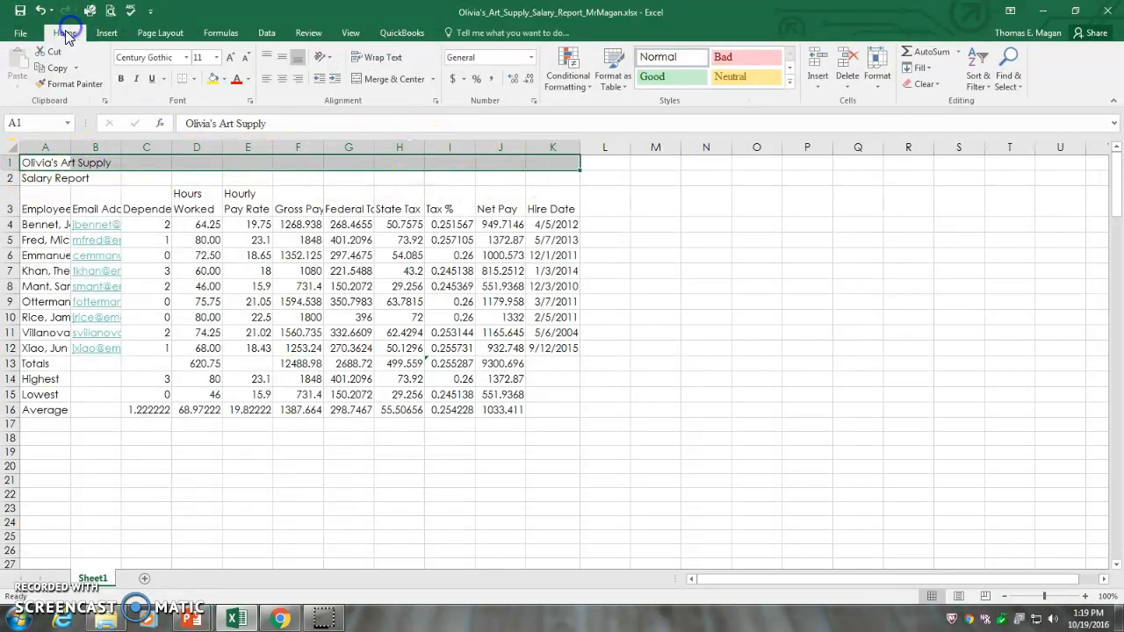
click(386, 79)
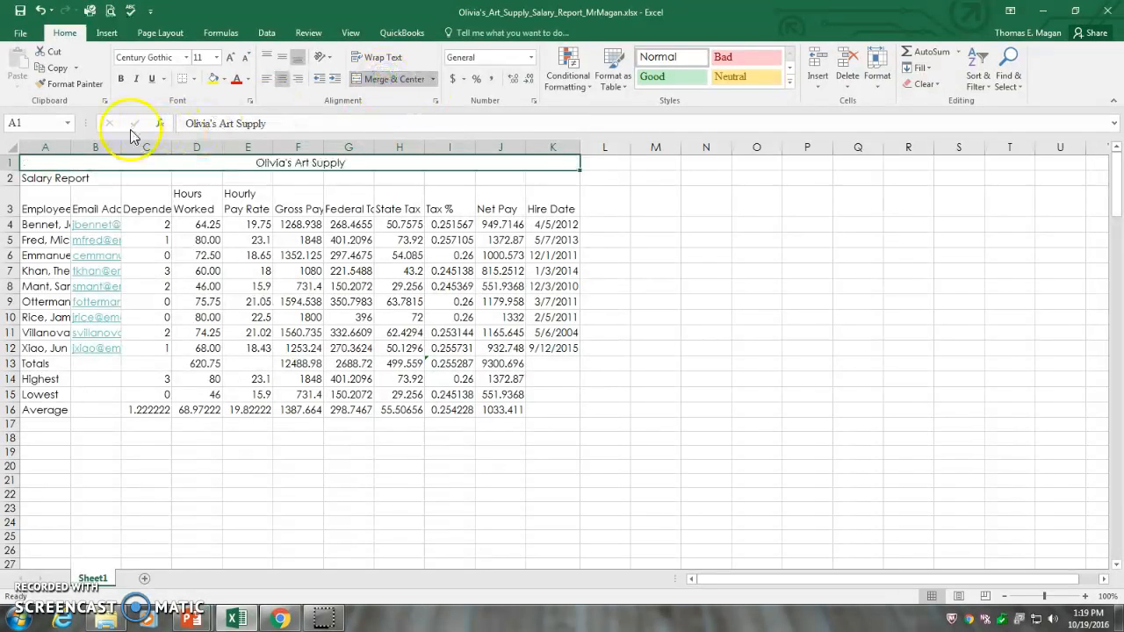
Step: Merge and center the subtitle "Salary Report" across A2:K2
click(39, 179)
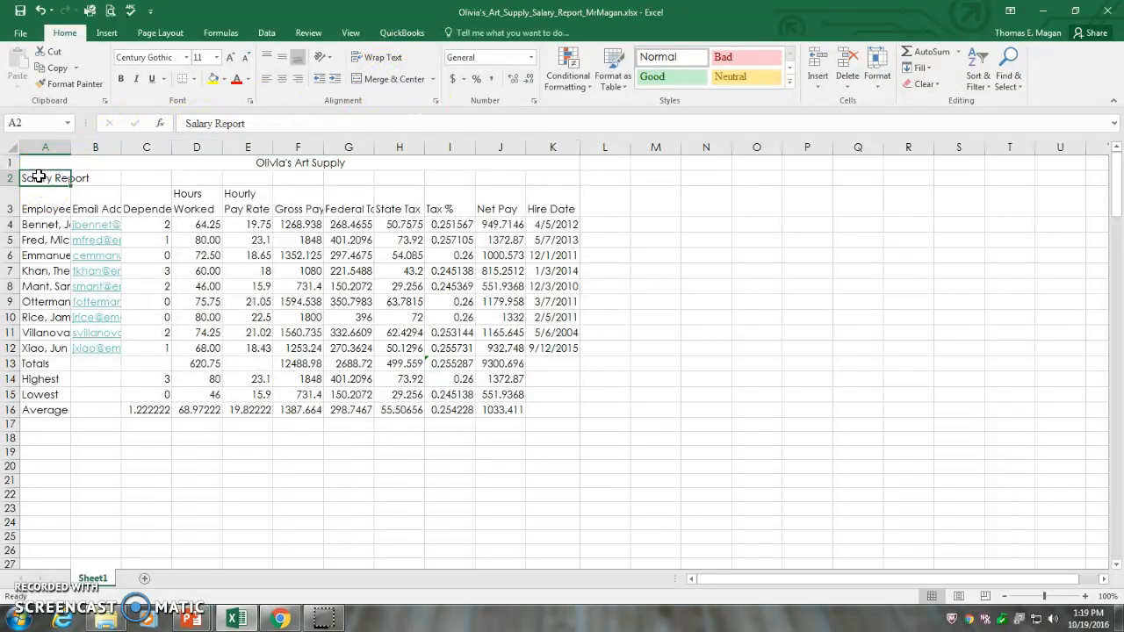
click(40, 178)
drag(63, 178, 549, 183)
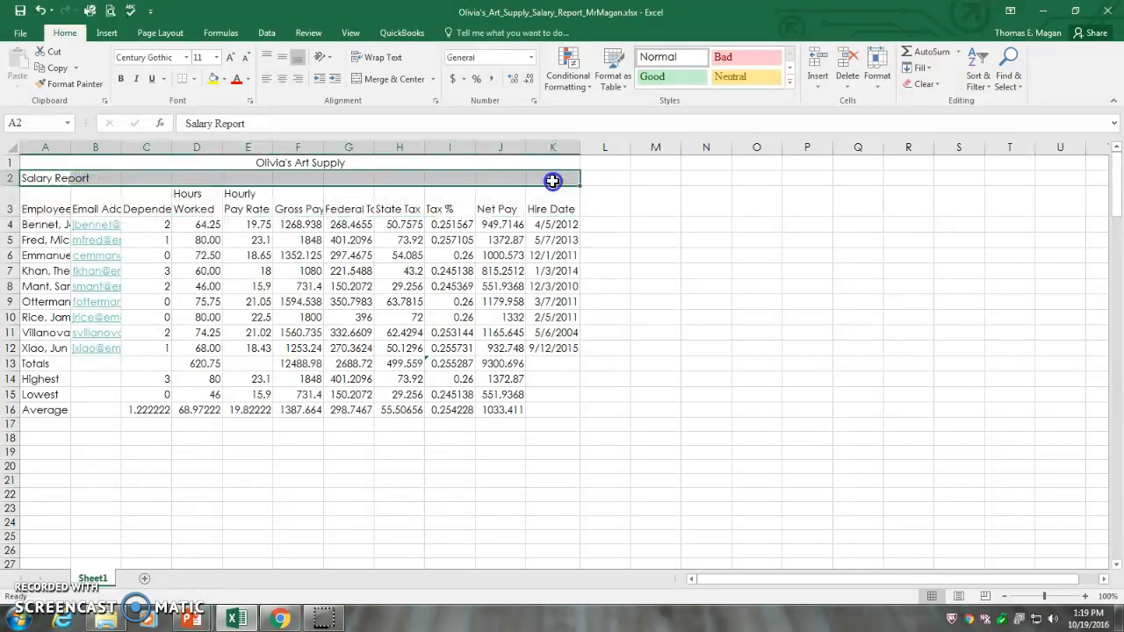
click(392, 80)
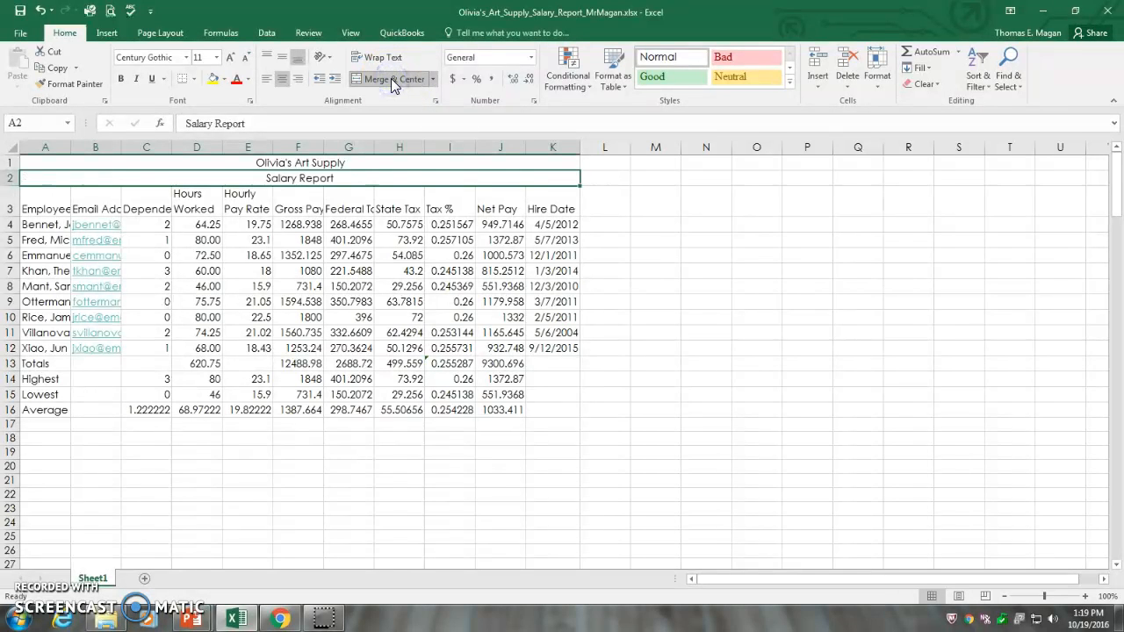
Step: Apply the Title cell style to the worksheet title and subtitle in rows 1 and 2
click(322, 165)
mouse_move(322, 165)
mouse_down()
mouse_move(323, 174)
mouse_move(306, 159)
mouse_move(306, 175)
mouse_up()
click(310, 161)
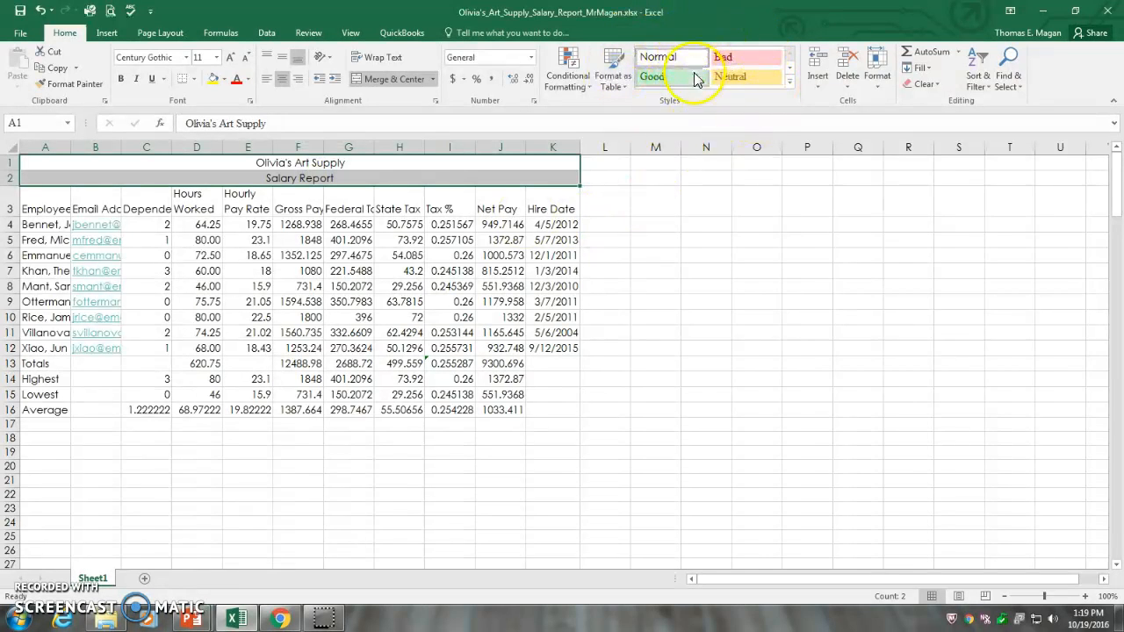
click(790, 88)
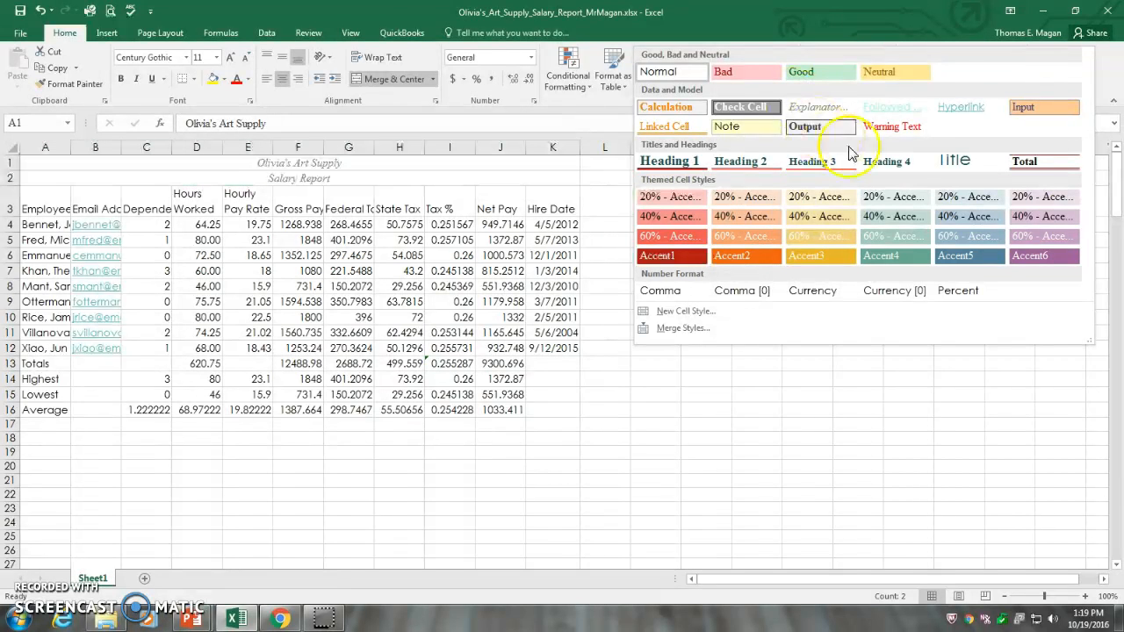
click(963, 163)
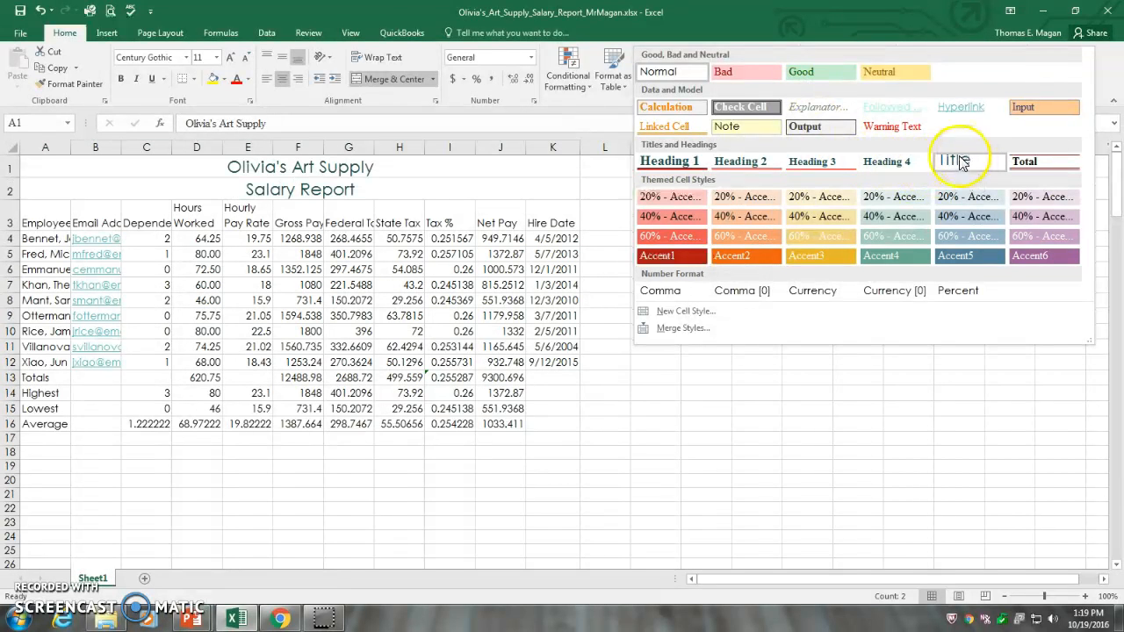
click(959, 161)
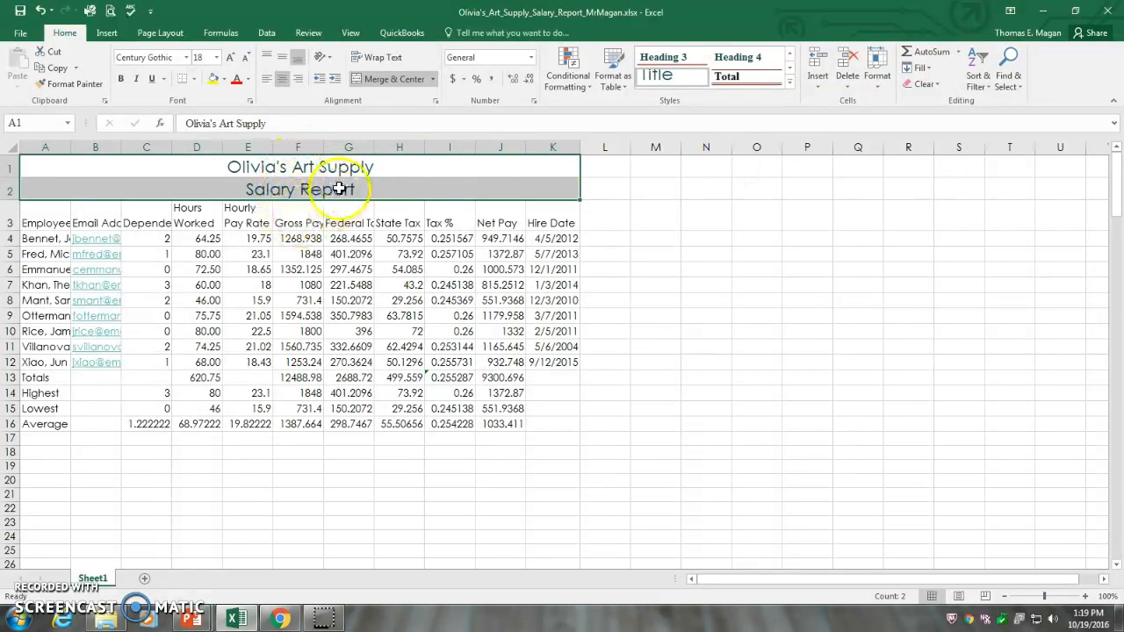
Step: Reduce the font size of the "Salary Report" subtitle to 16
click(297, 193)
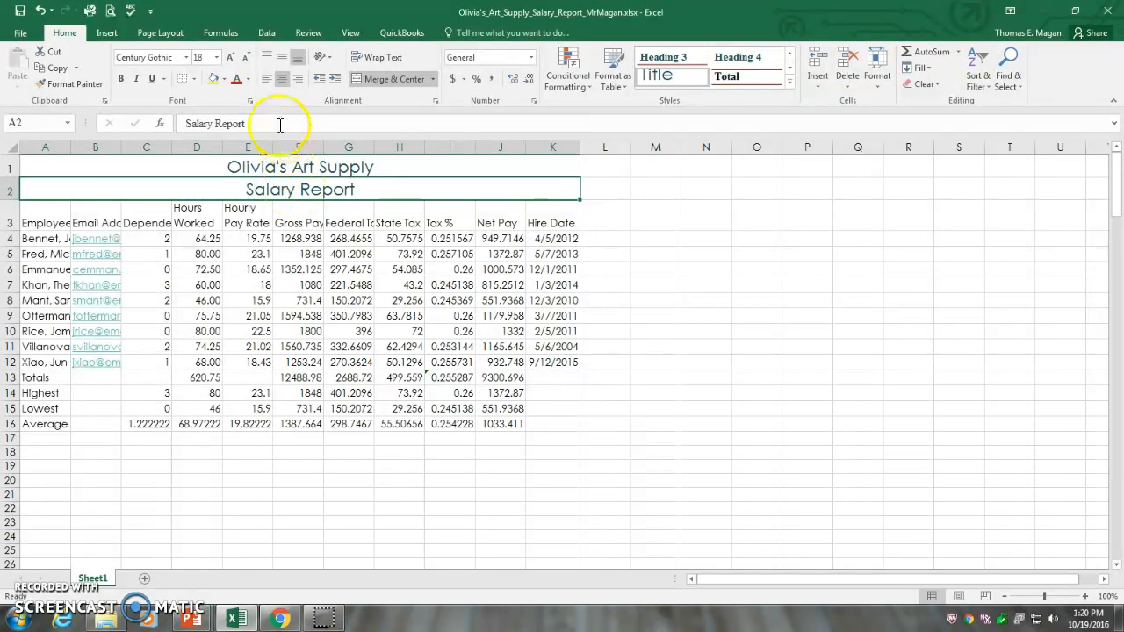
click(216, 58)
click(216, 58)
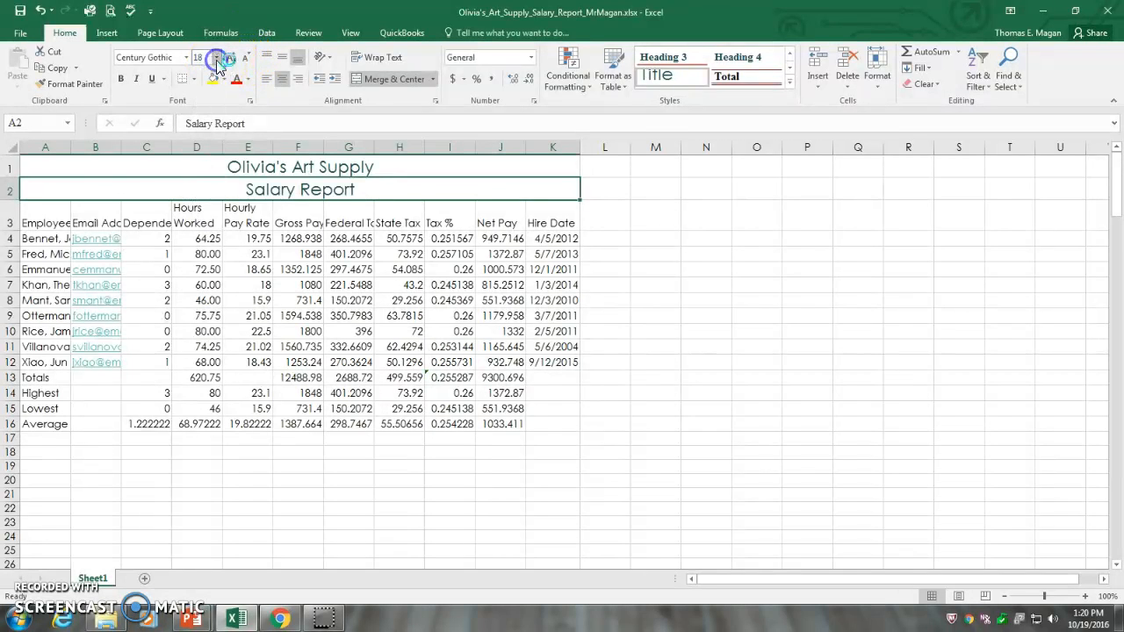
click(248, 62)
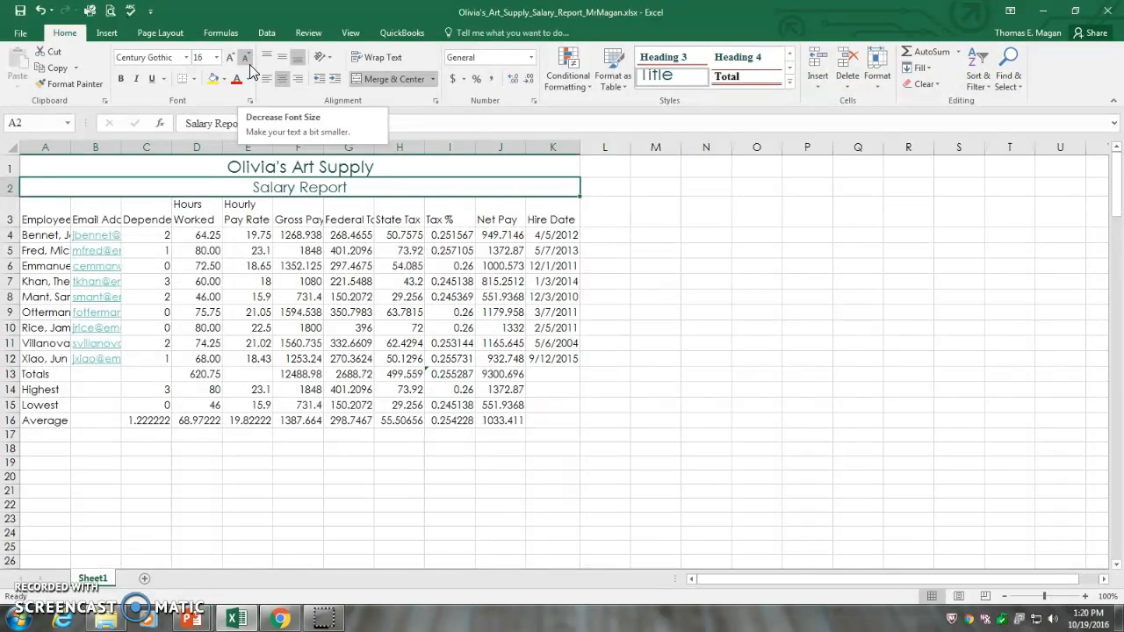
Step: Fill the title and subtitle cells in rows 1 and 2 with Blue-Gray, Accent 5, Lighter 60%
click(241, 170)
drag(241, 178, 243, 184)
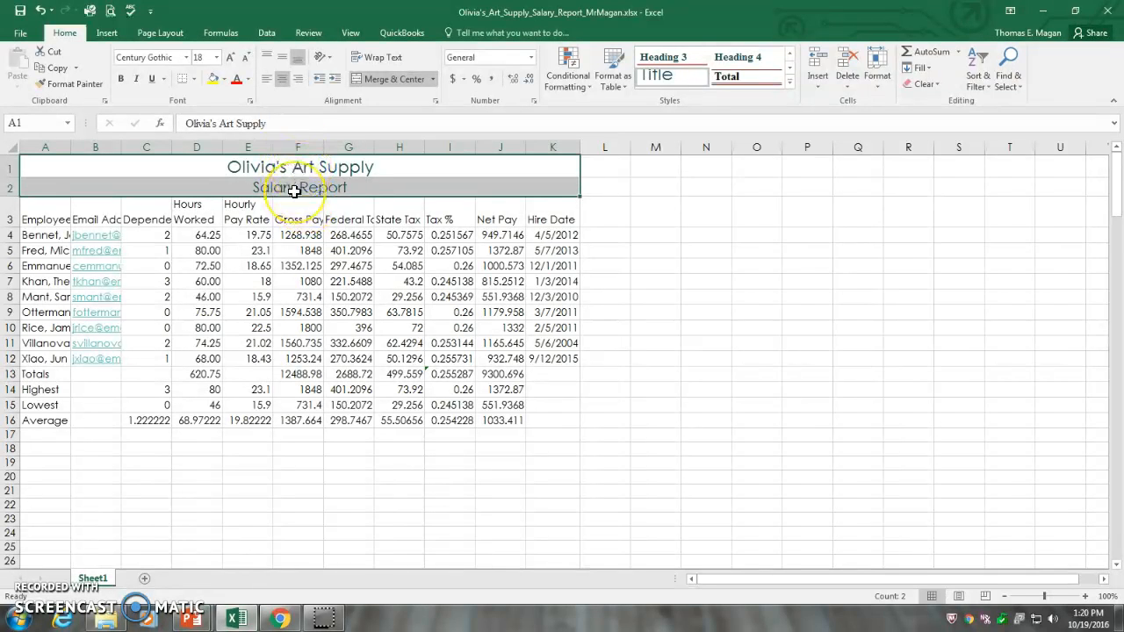
click(224, 79)
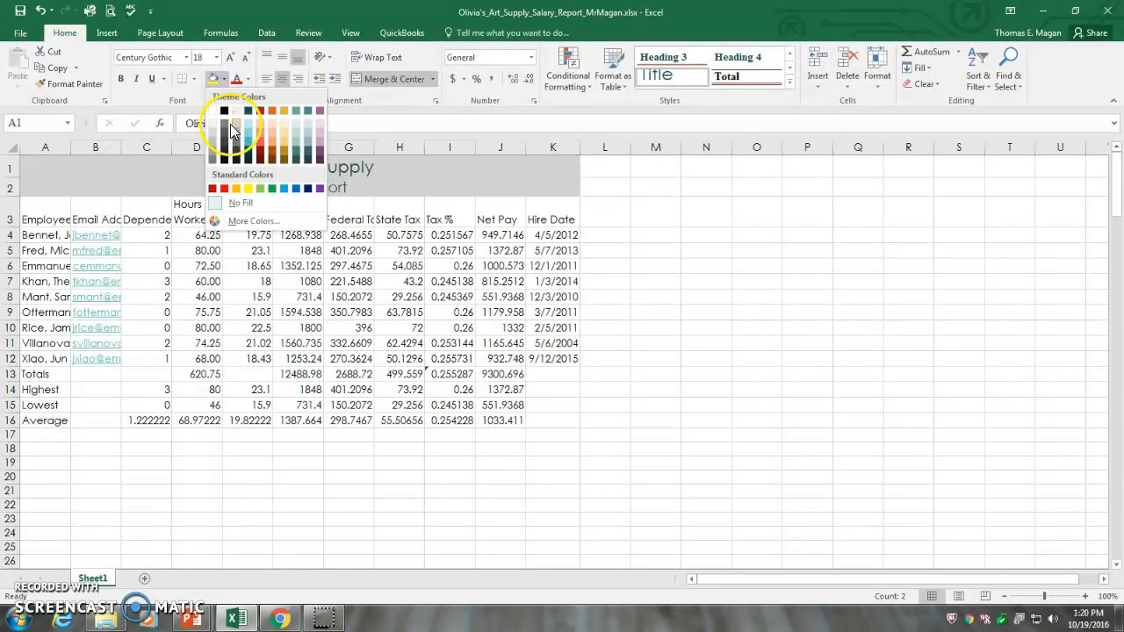
click(307, 130)
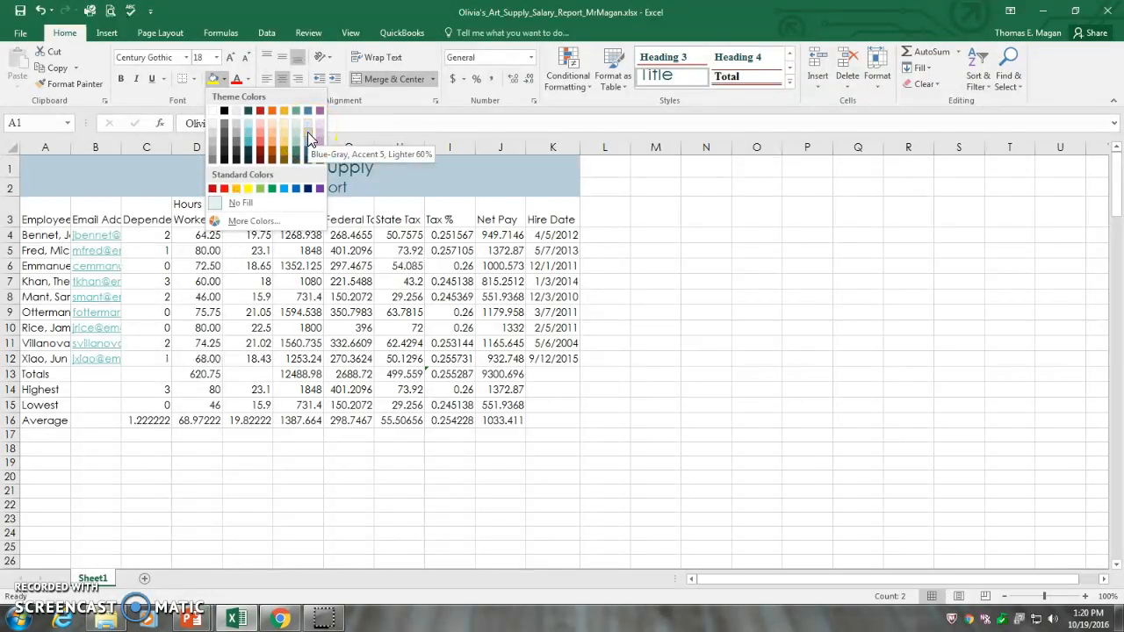
click(307, 132)
click(362, 236)
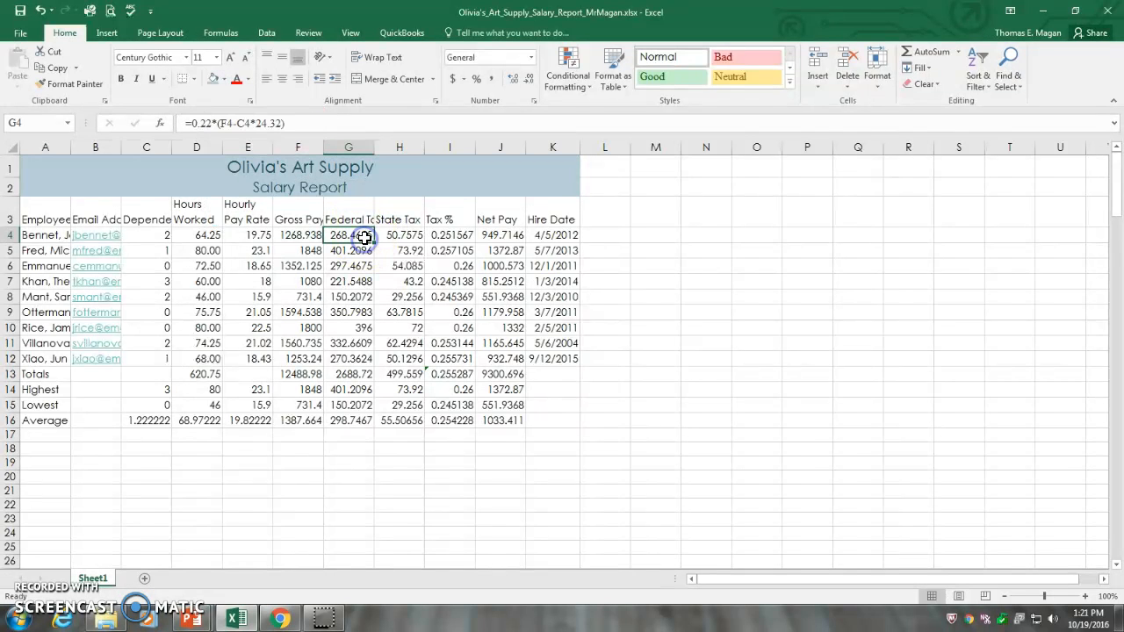
Step: Add Thick Outside Borders around the title and subtitle range A1:K2
click(294, 169)
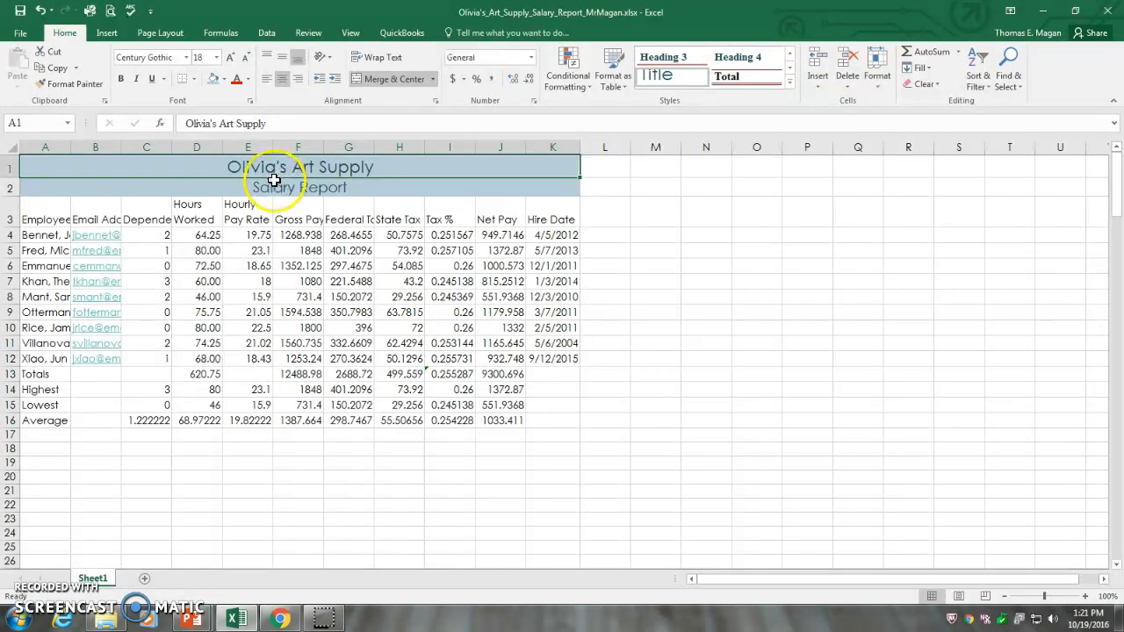
drag(290, 167, 287, 182)
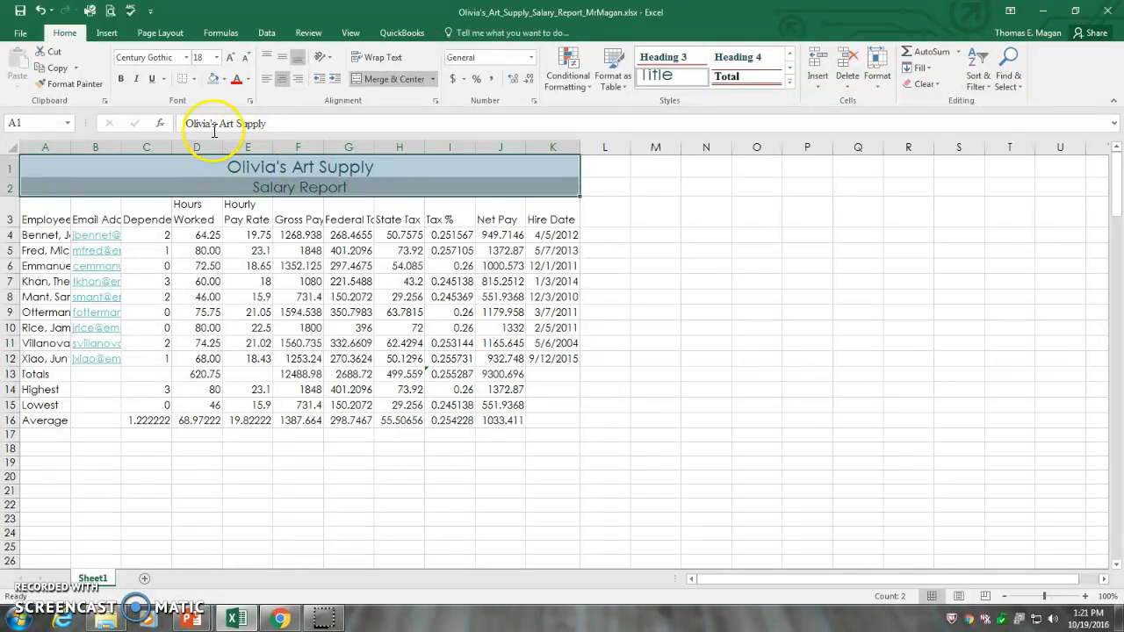
click(187, 82)
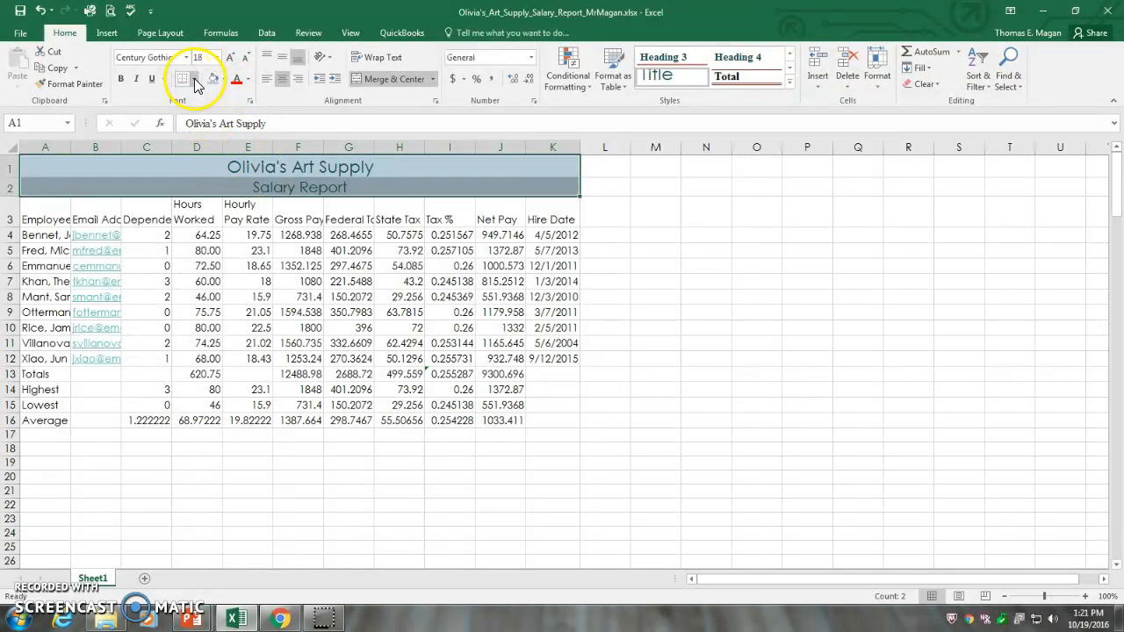
click(196, 80)
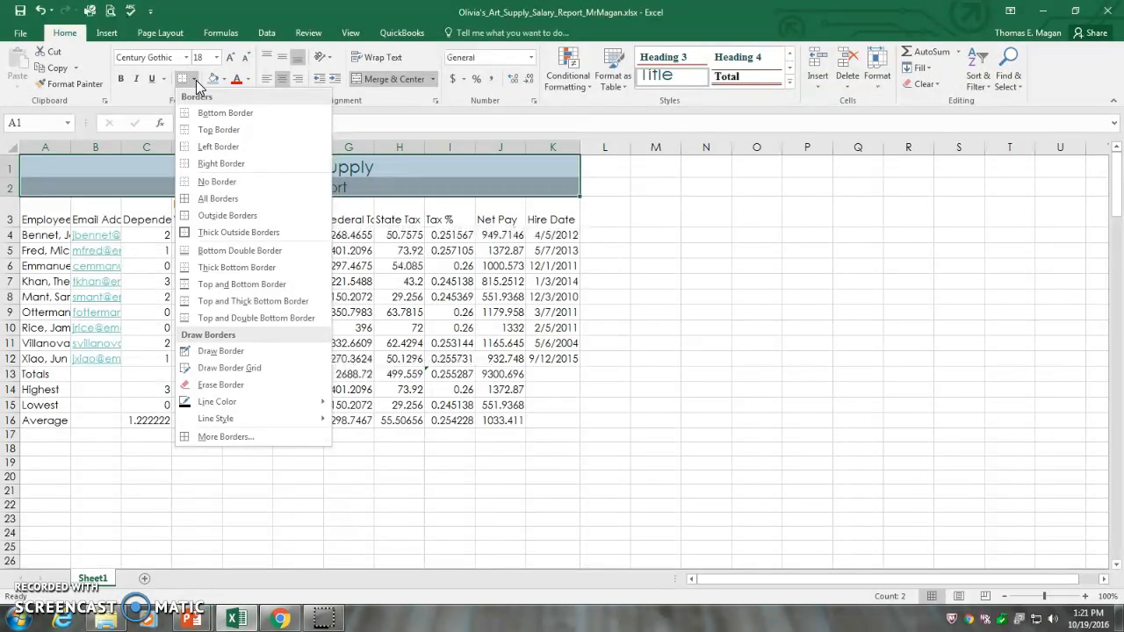
click(274, 239)
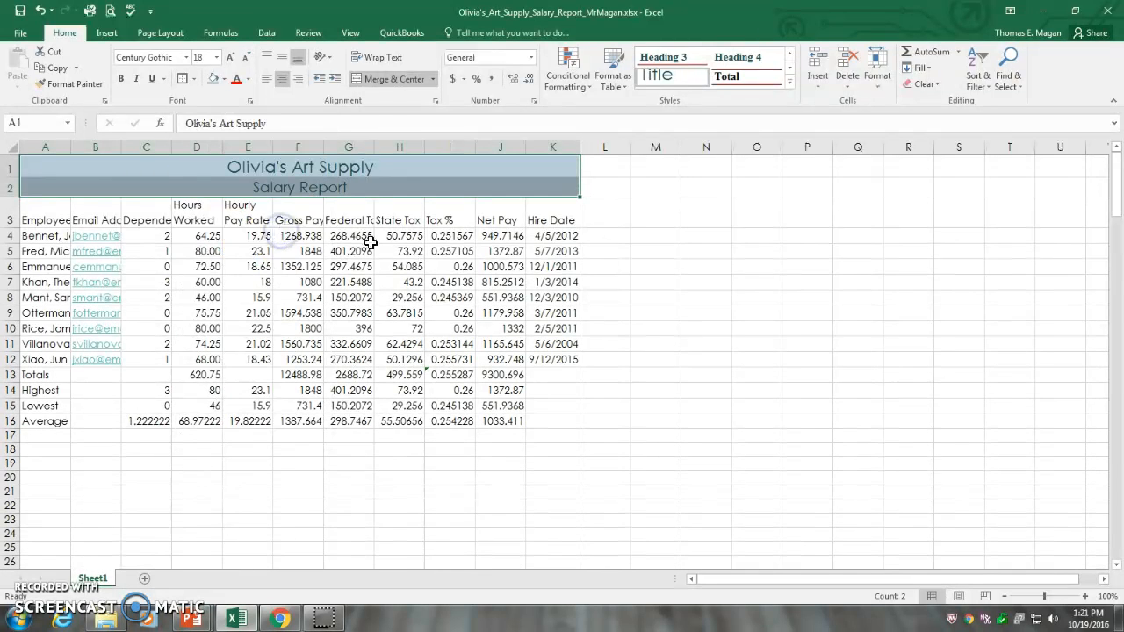
click(604, 251)
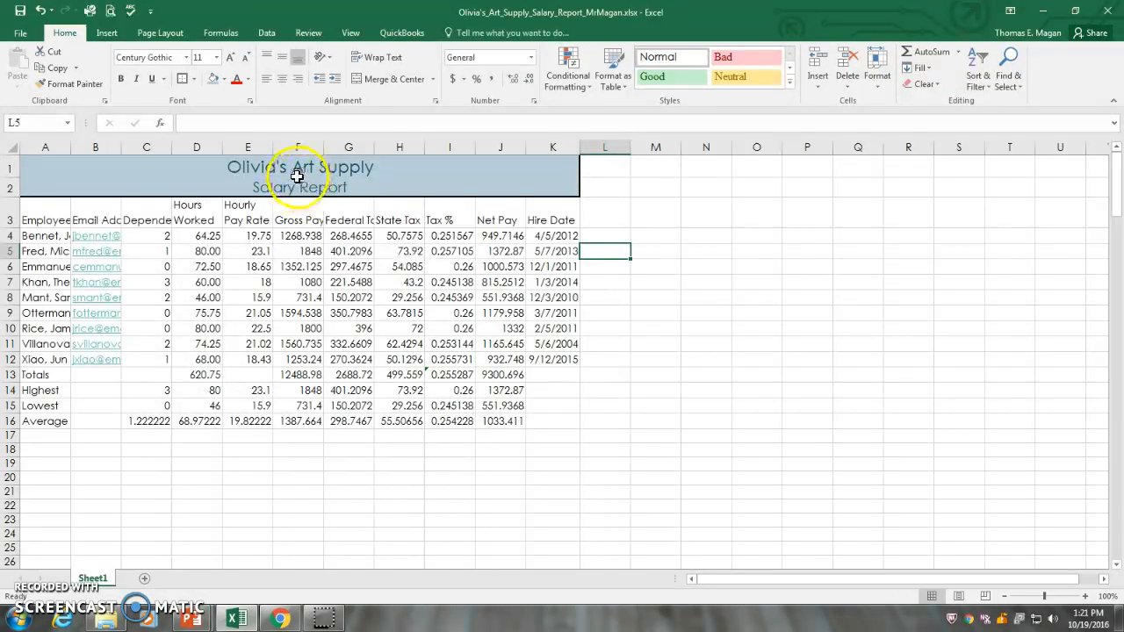
Step: Apply the Heading 3 cell style to the column headings in A3:K3
click(51, 216)
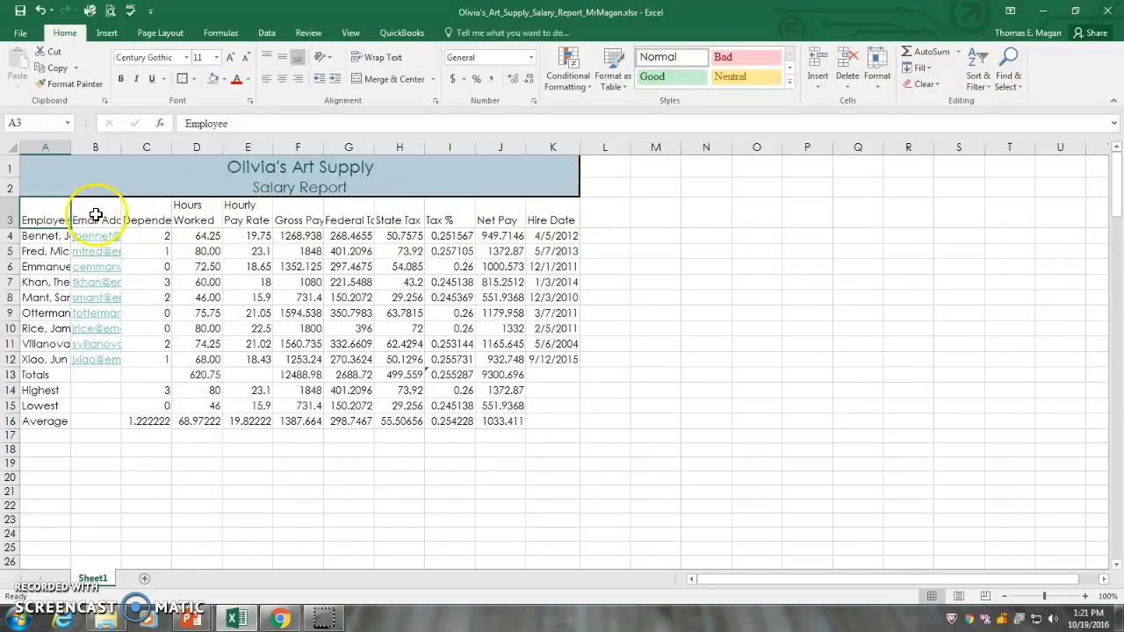
click(56, 213)
drag(56, 213, 527, 211)
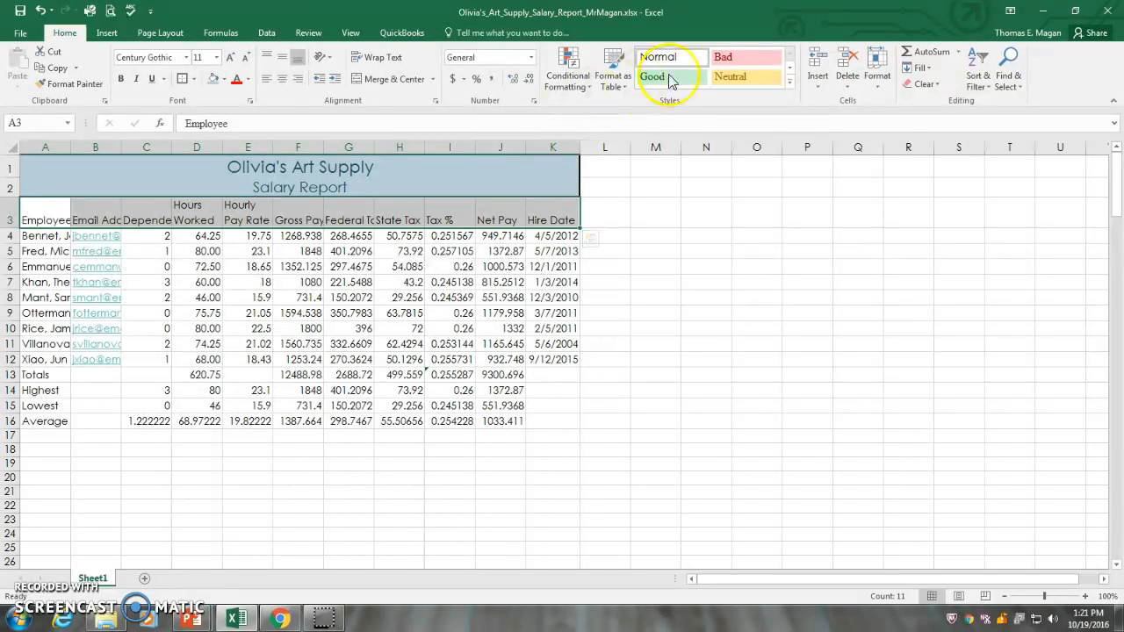
click(790, 88)
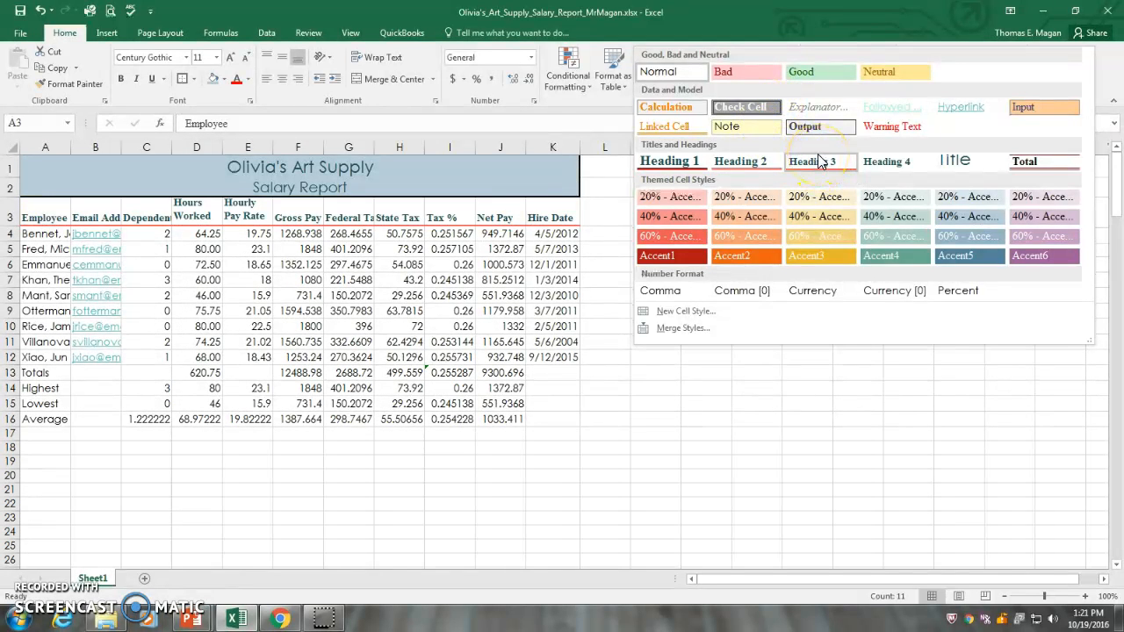
click(814, 156)
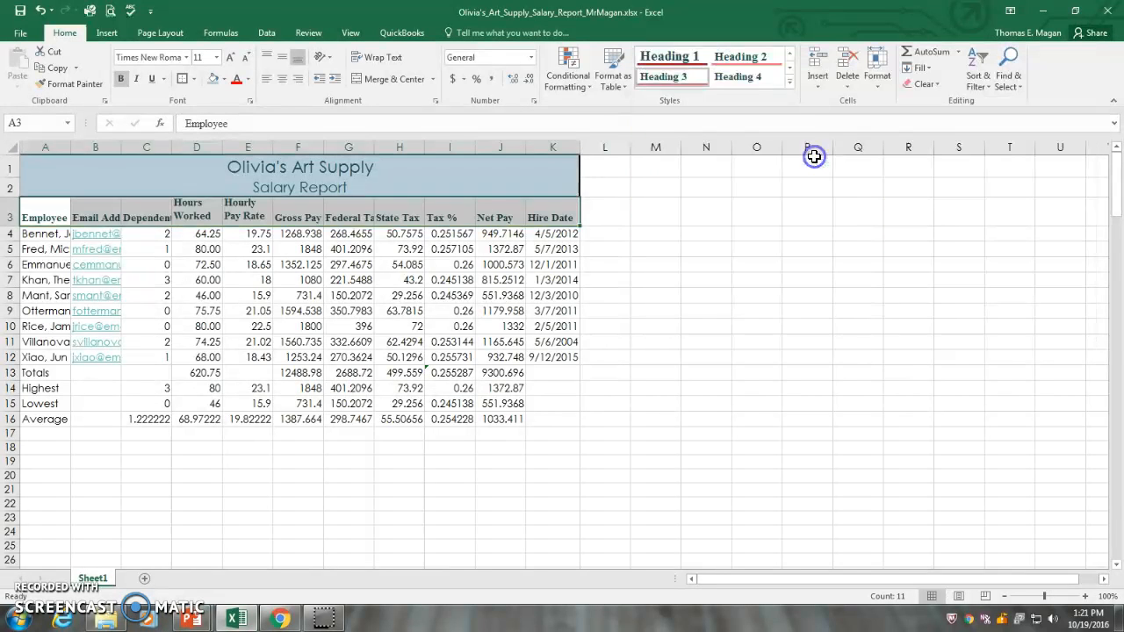
click(627, 246)
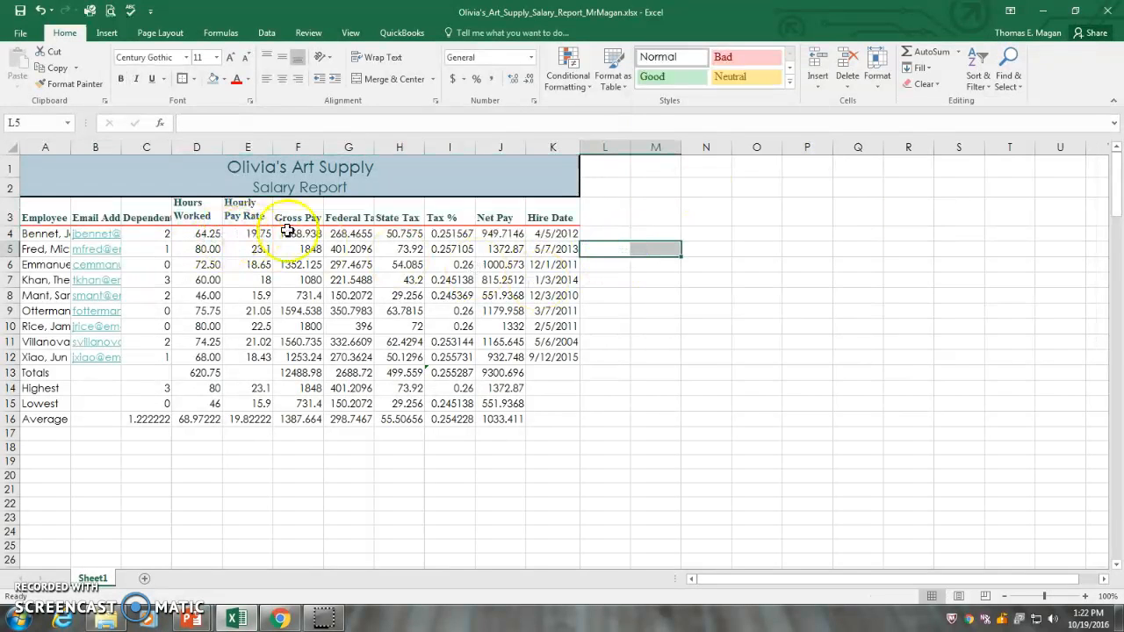
Step: Center the column headings in A3:K3 horizontally within their cells
drag(37, 213, 531, 211)
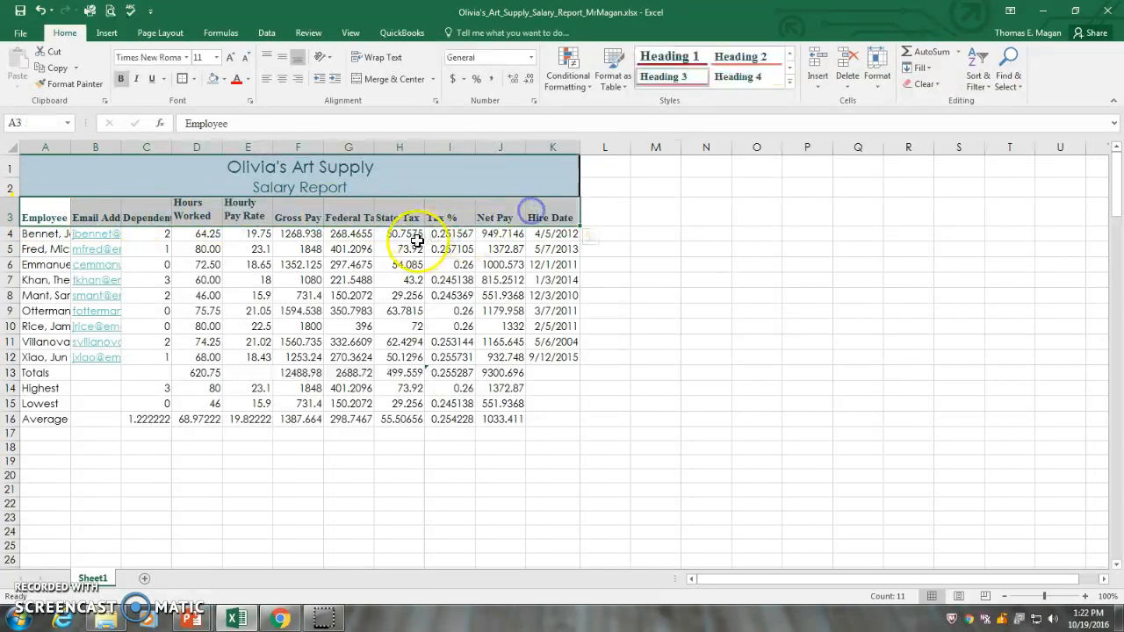
click(283, 81)
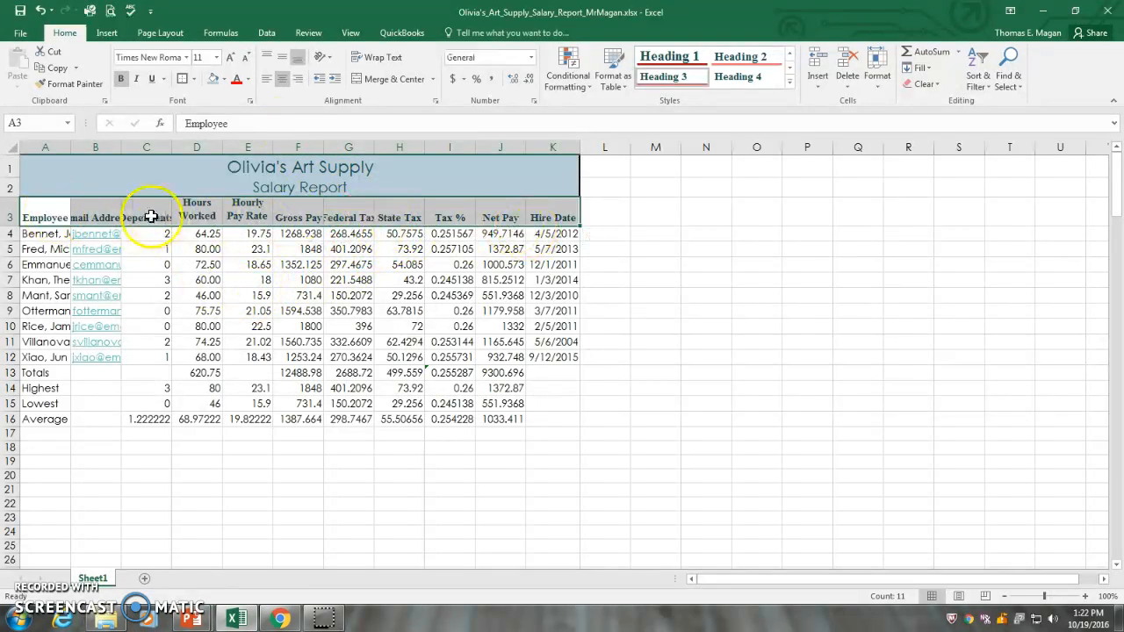
Step: Apply the Total cell style to the Totals row, A13:K13
click(40, 376)
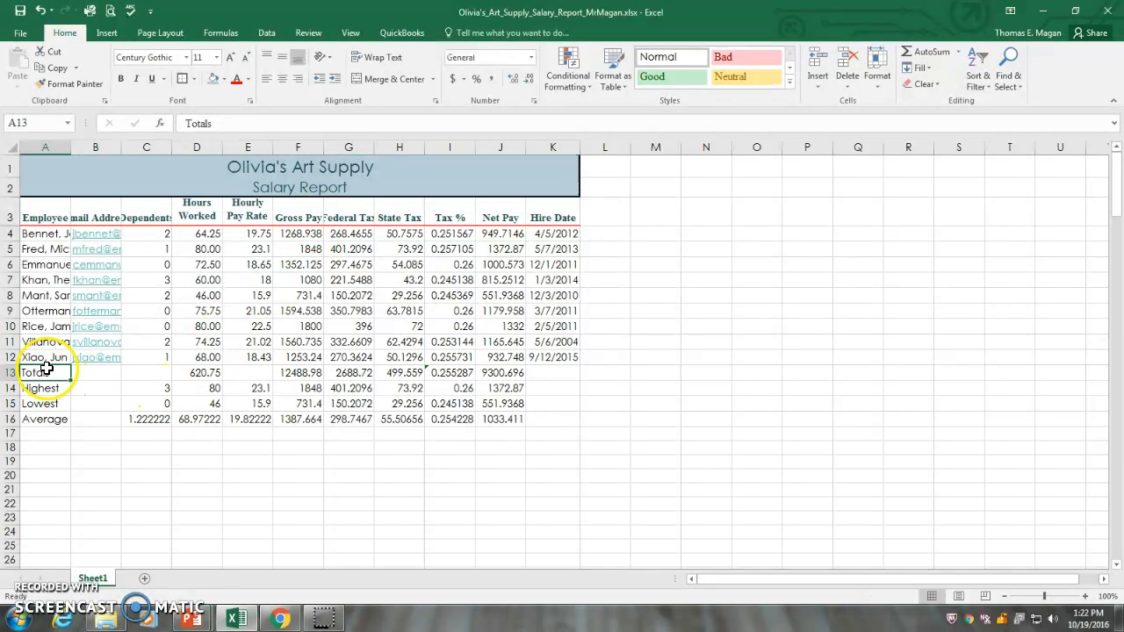
click(60, 367)
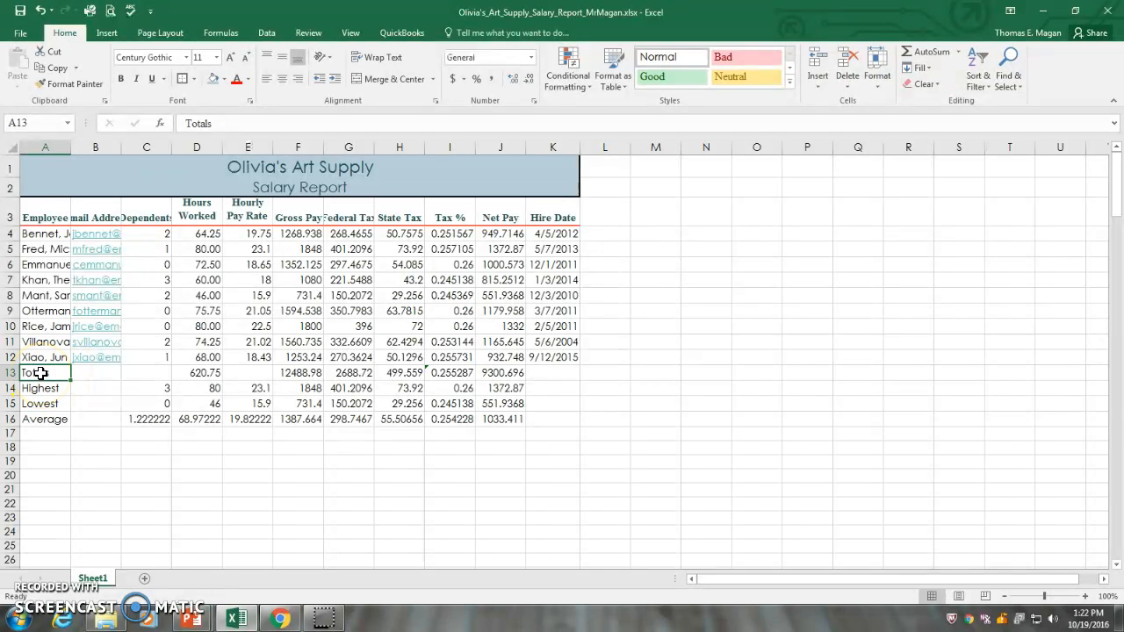
drag(53, 371, 536, 374)
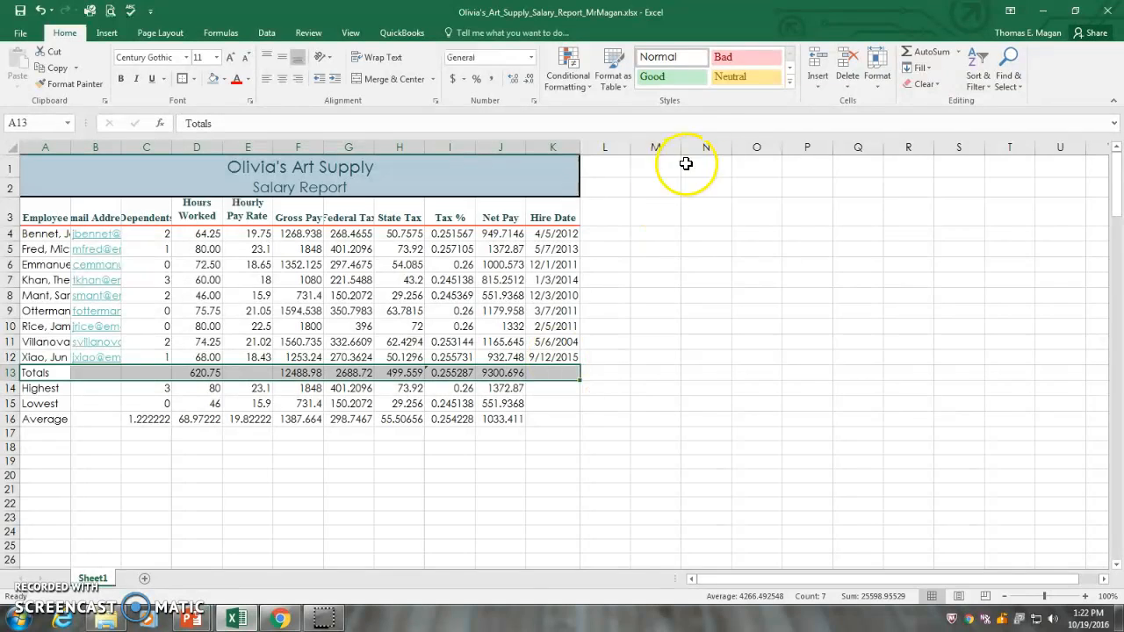
click(790, 84)
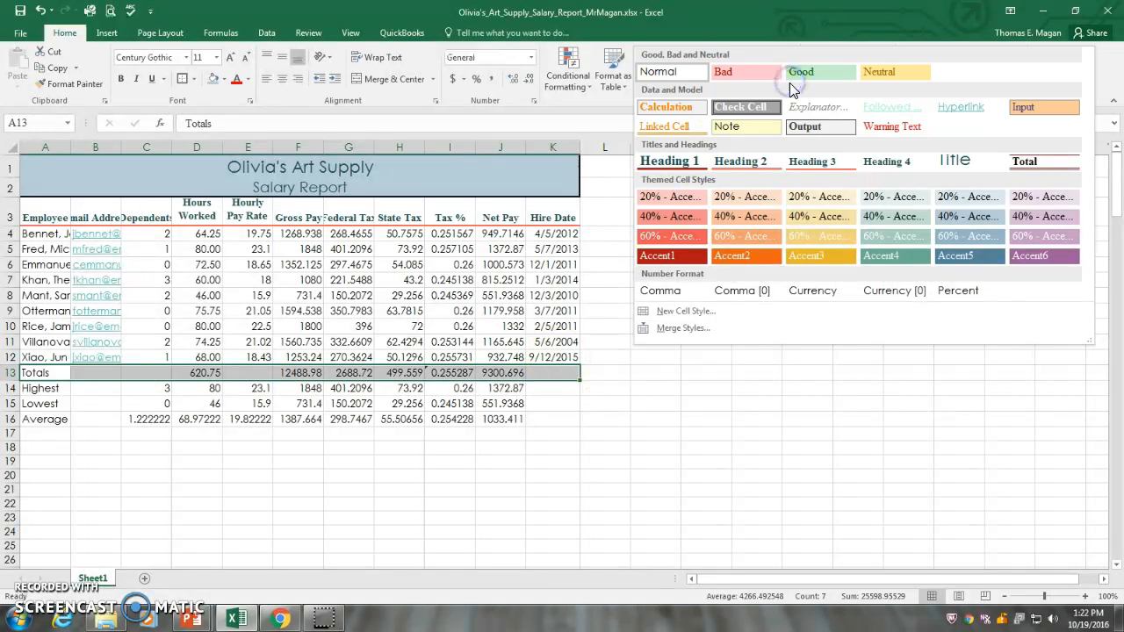
click(1043, 169)
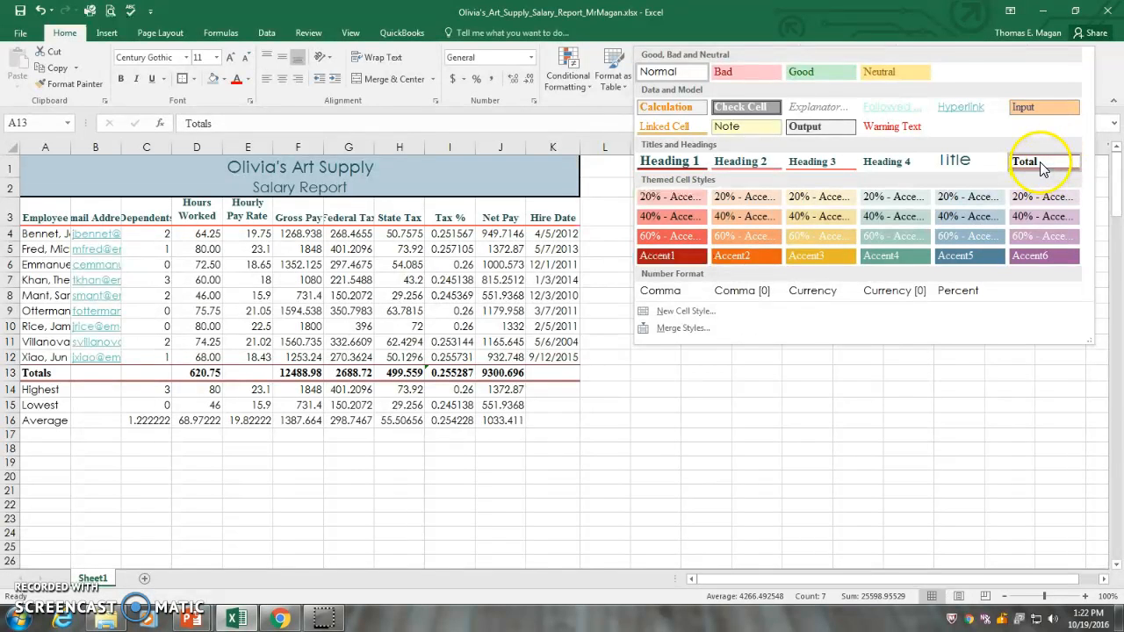
click(914, 311)
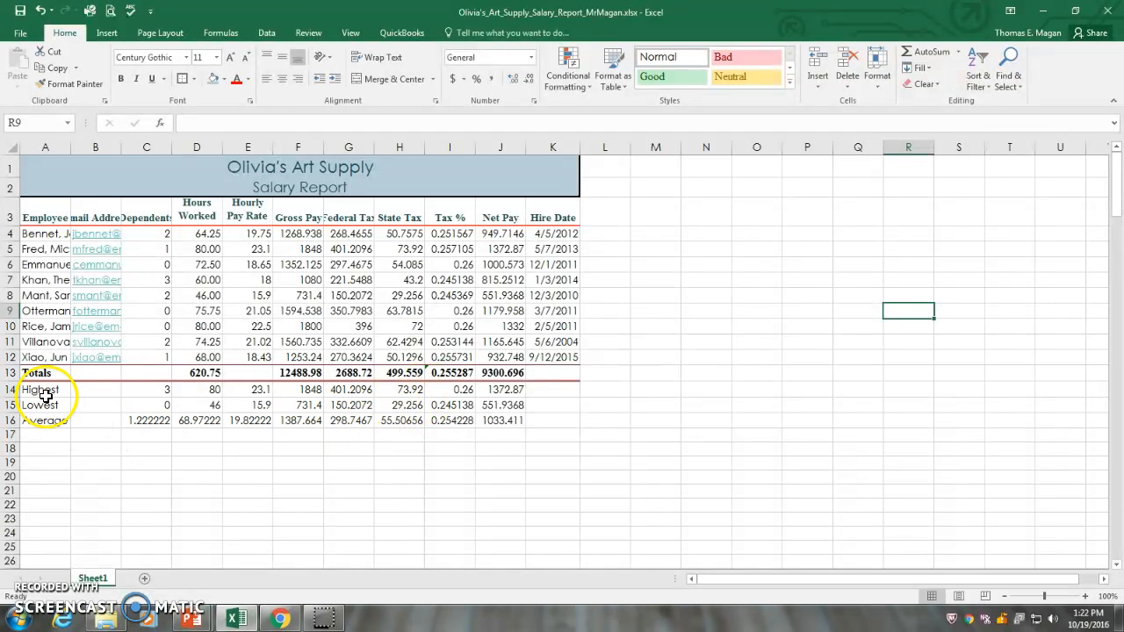
Step: Make the Highest, Lowest and Average row labels in A14:A16 bold
drag(35, 390, 36, 420)
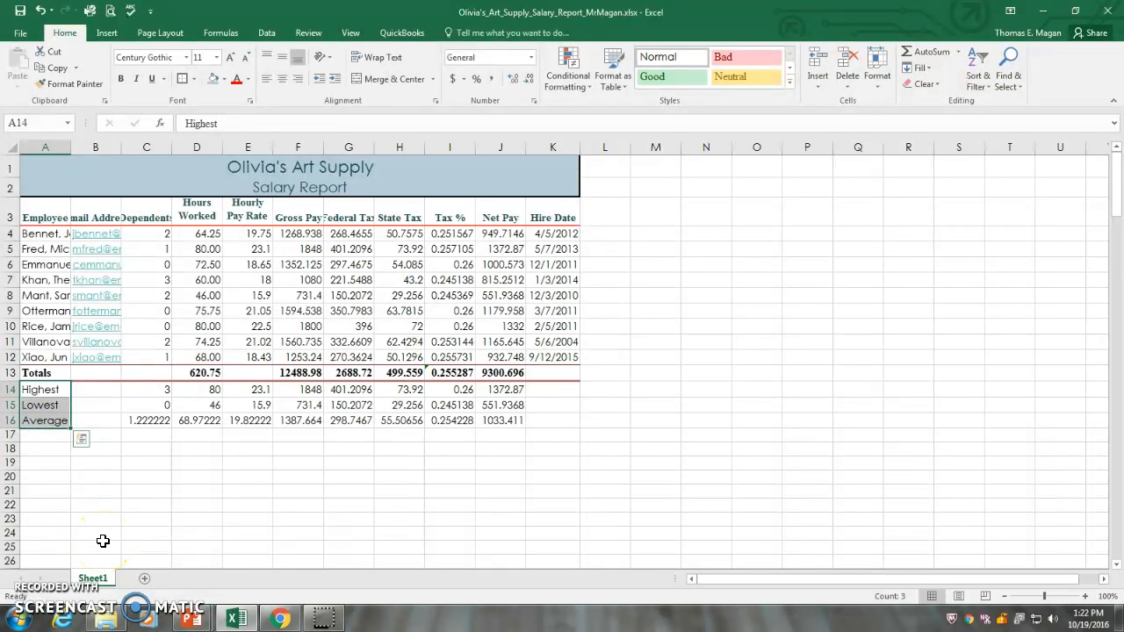
click(122, 79)
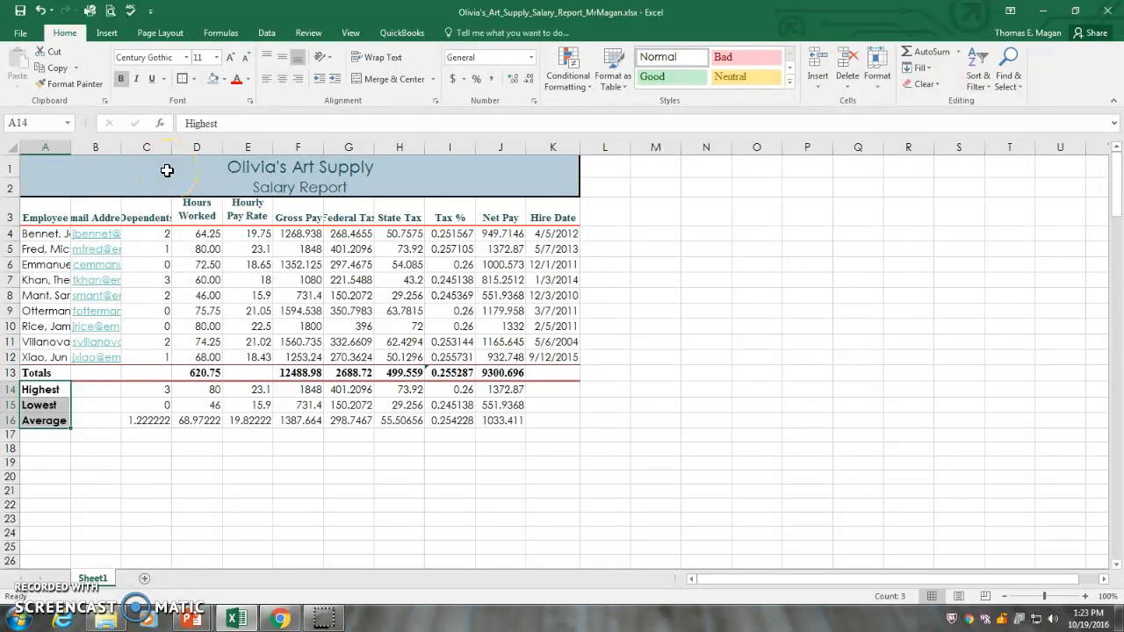
click(606, 279)
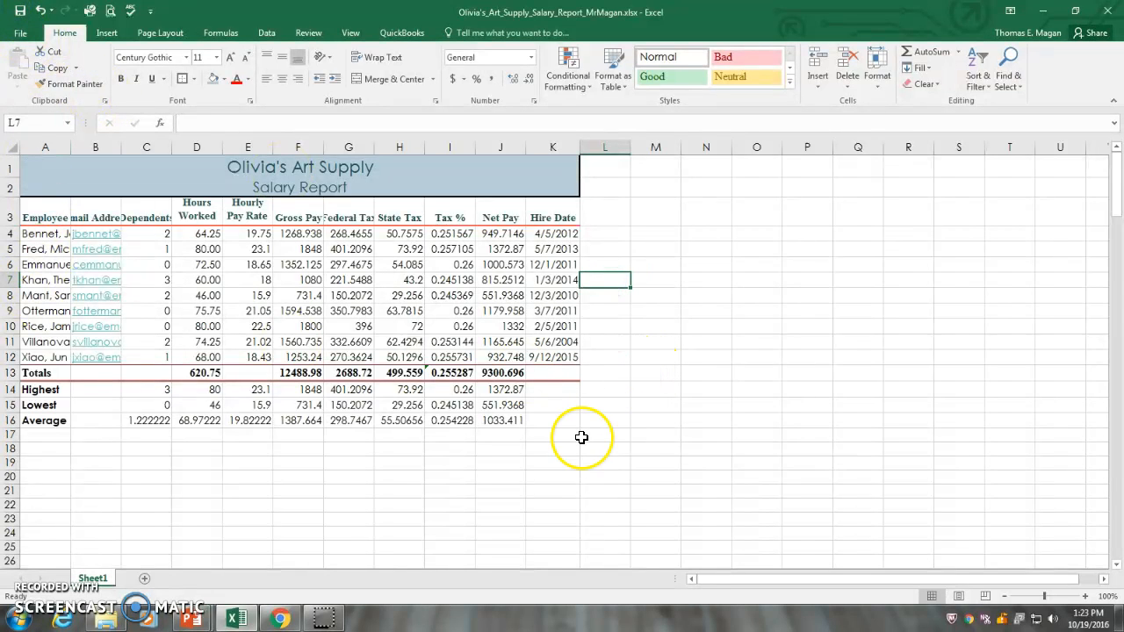
Step: Format the hire dates in K4:K12 with the two-digit date type 03/14/12
drag(553, 234, 568, 359)
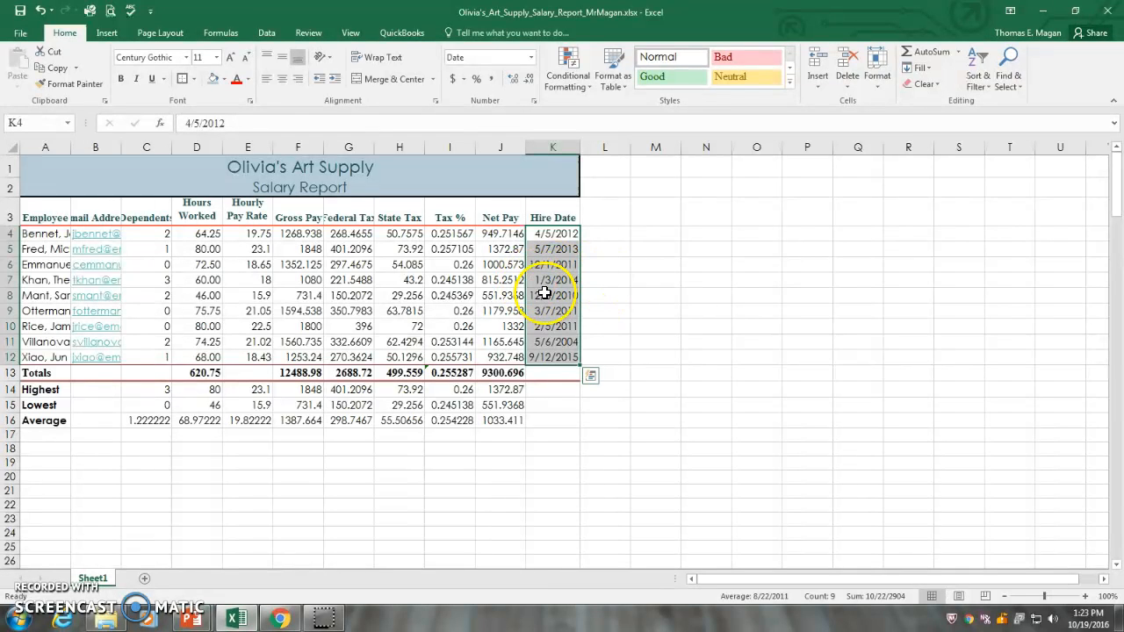
click(877, 79)
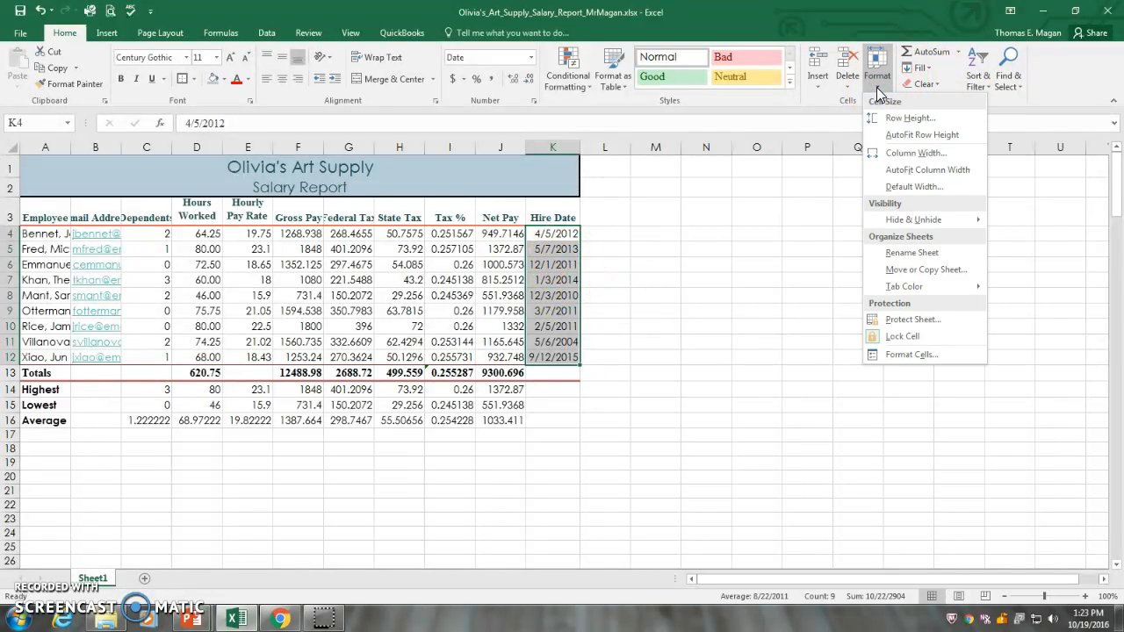
click(926, 356)
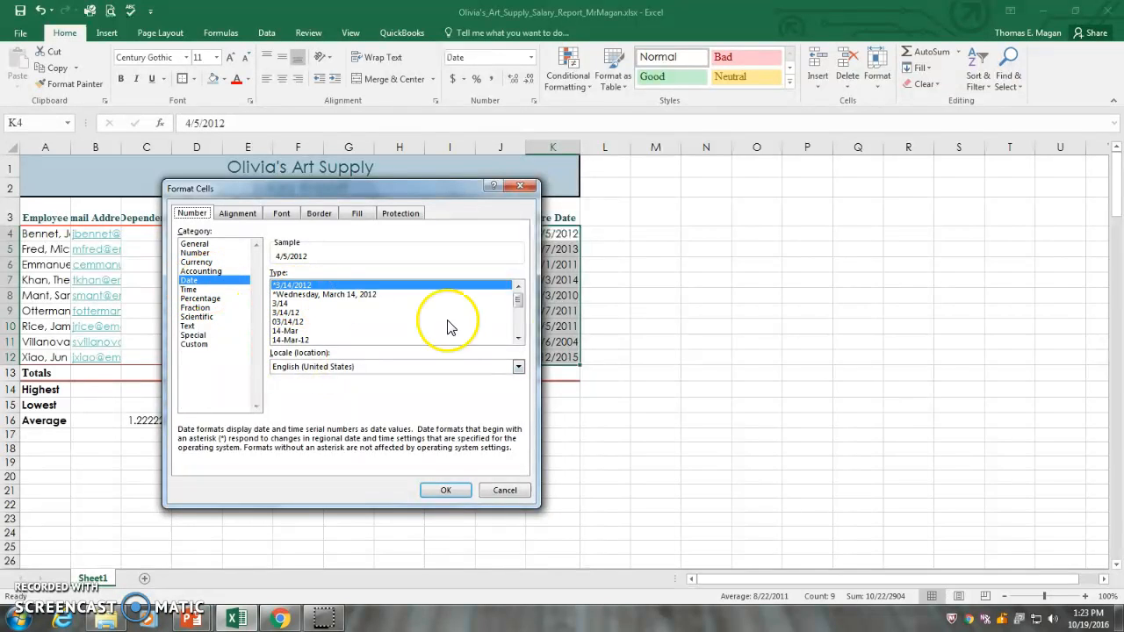
click(518, 339)
click(517, 339)
click(518, 339)
click(518, 339)
click(518, 339)
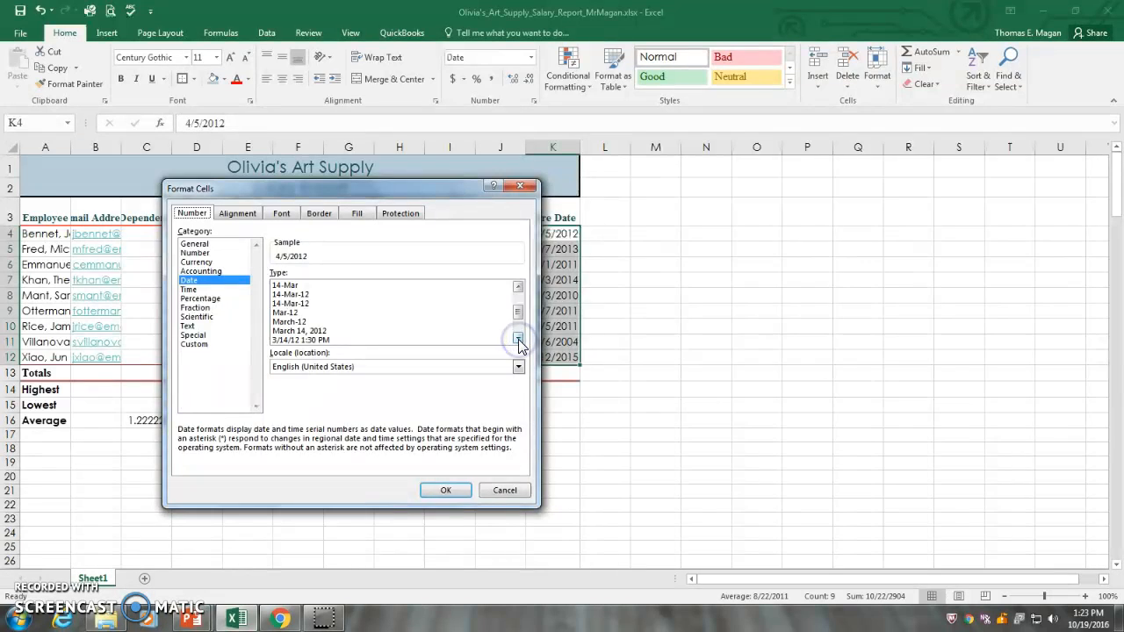
click(518, 338)
drag(519, 315, 526, 302)
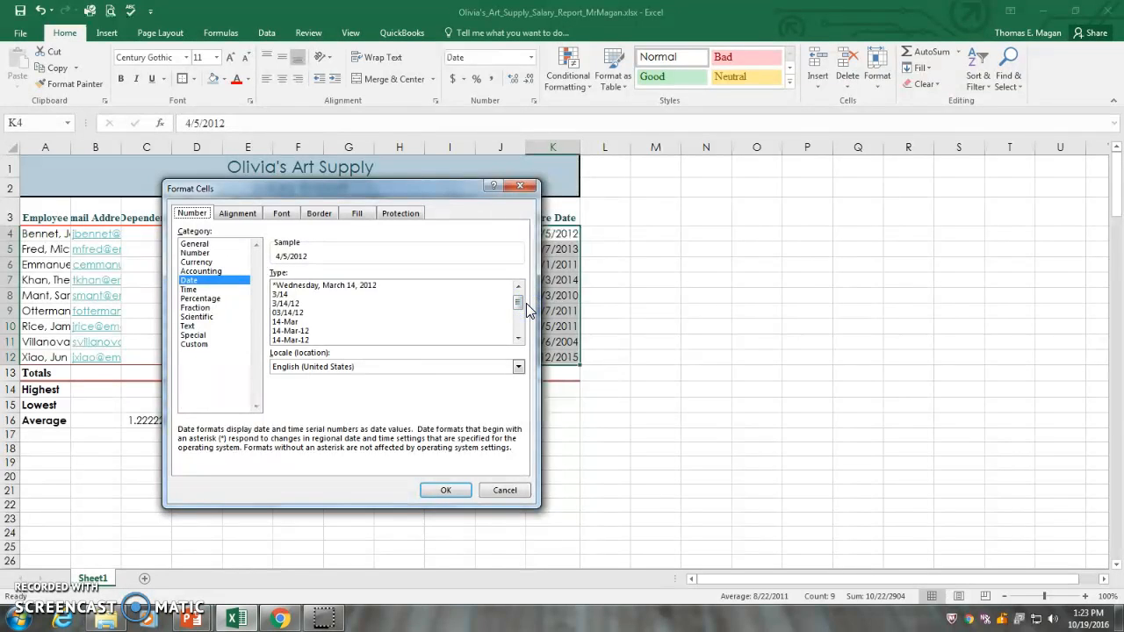
click(287, 312)
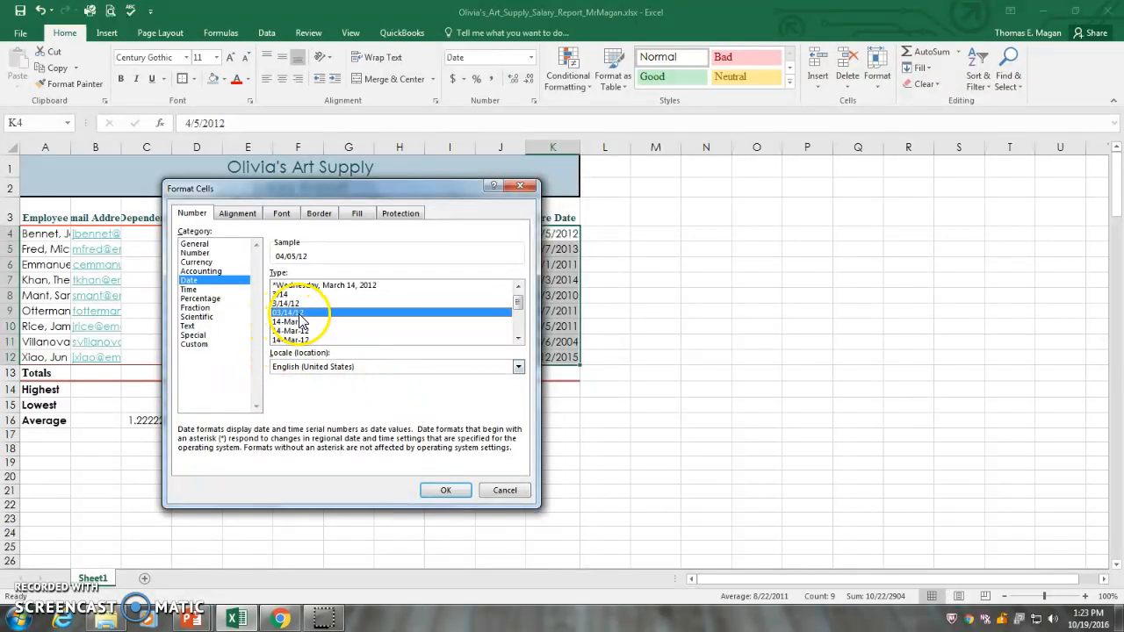
click(437, 491)
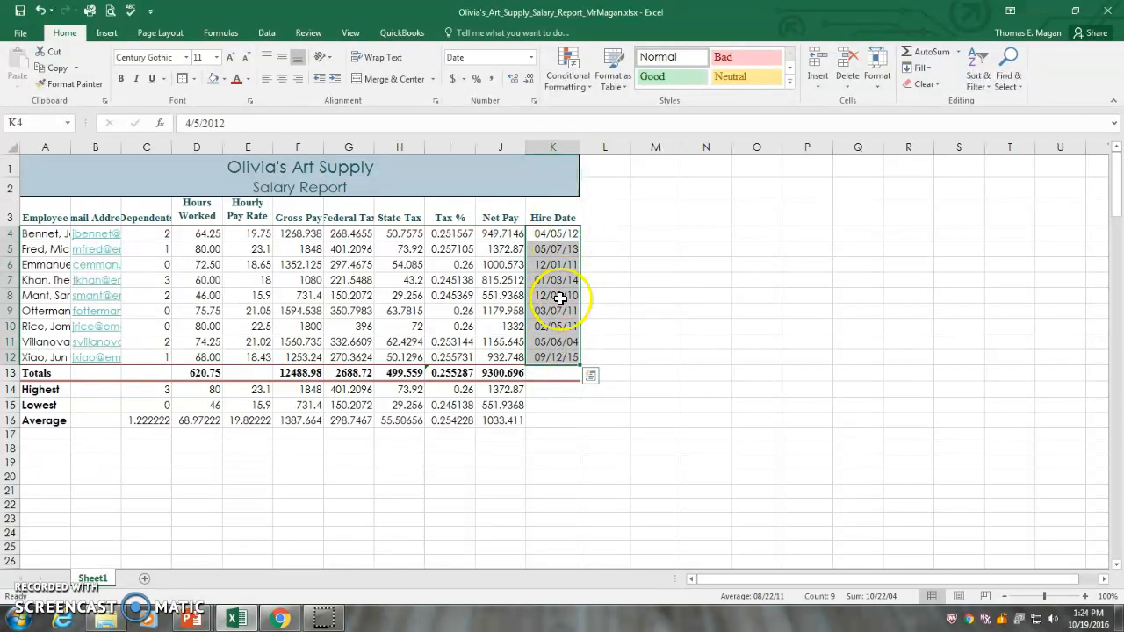
Step: Center the Dependents values in C4:C16, including the summary rows
click(143, 235)
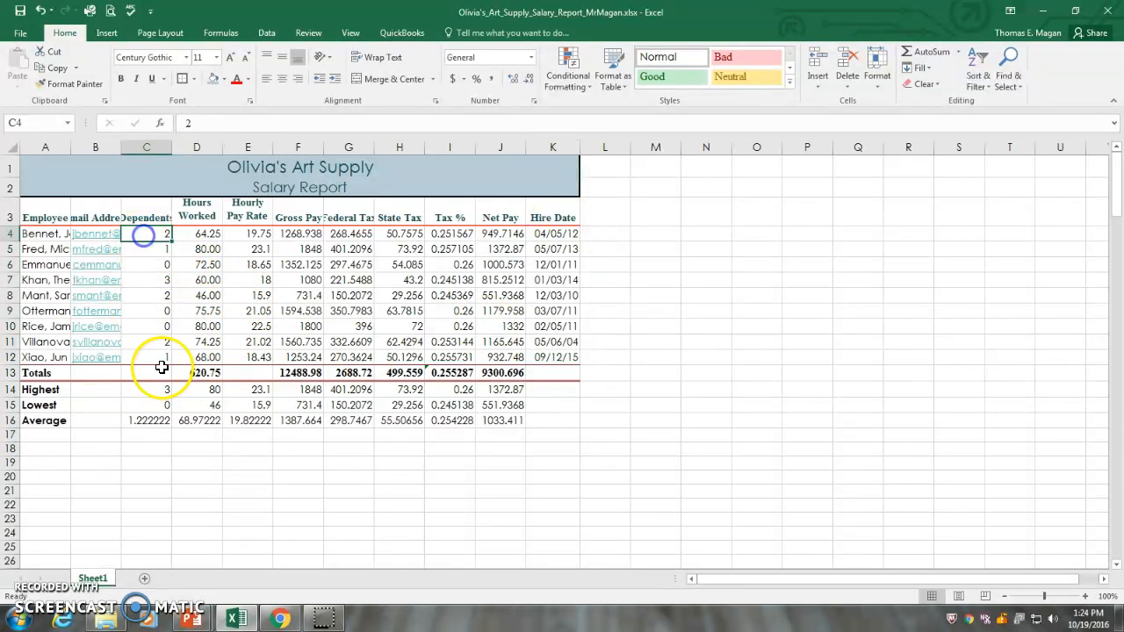
click(151, 235)
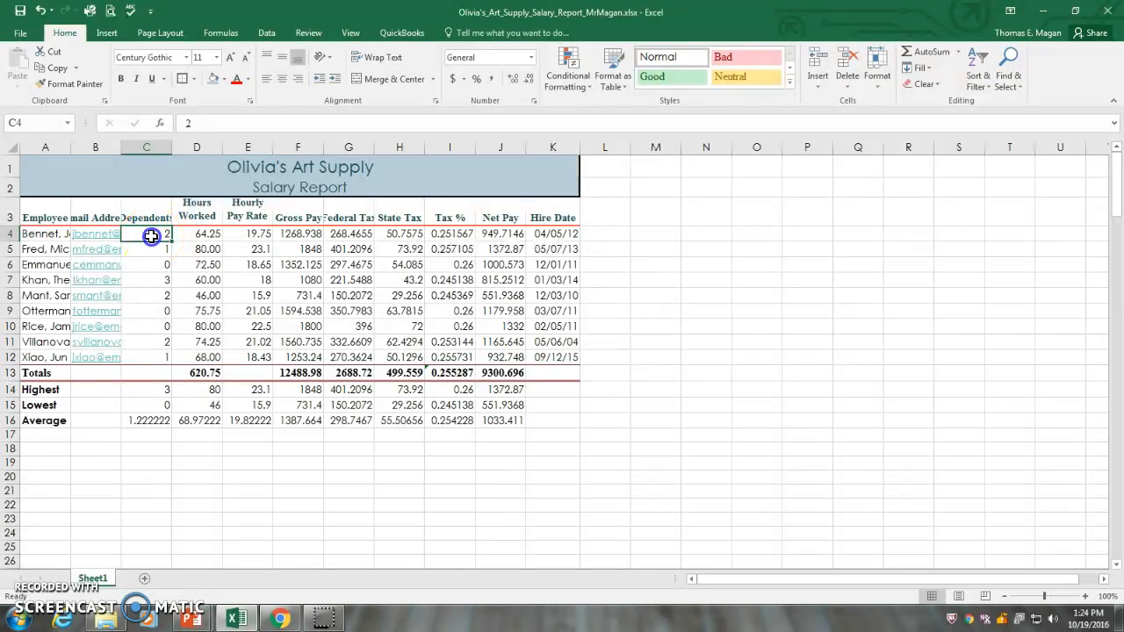
drag(151, 237, 166, 421)
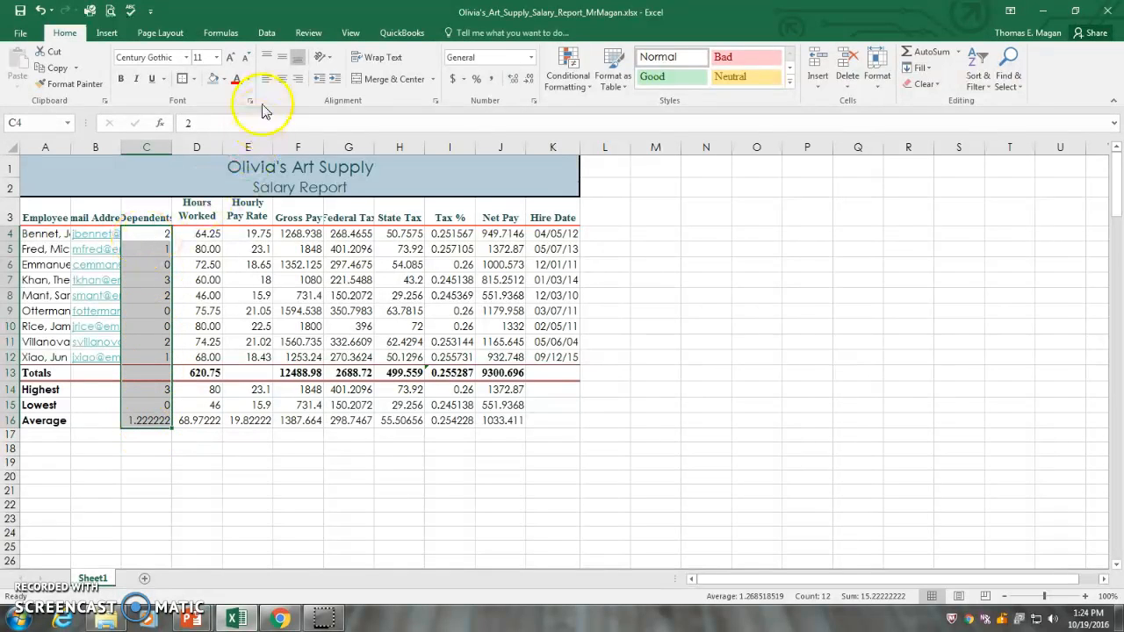
click(282, 79)
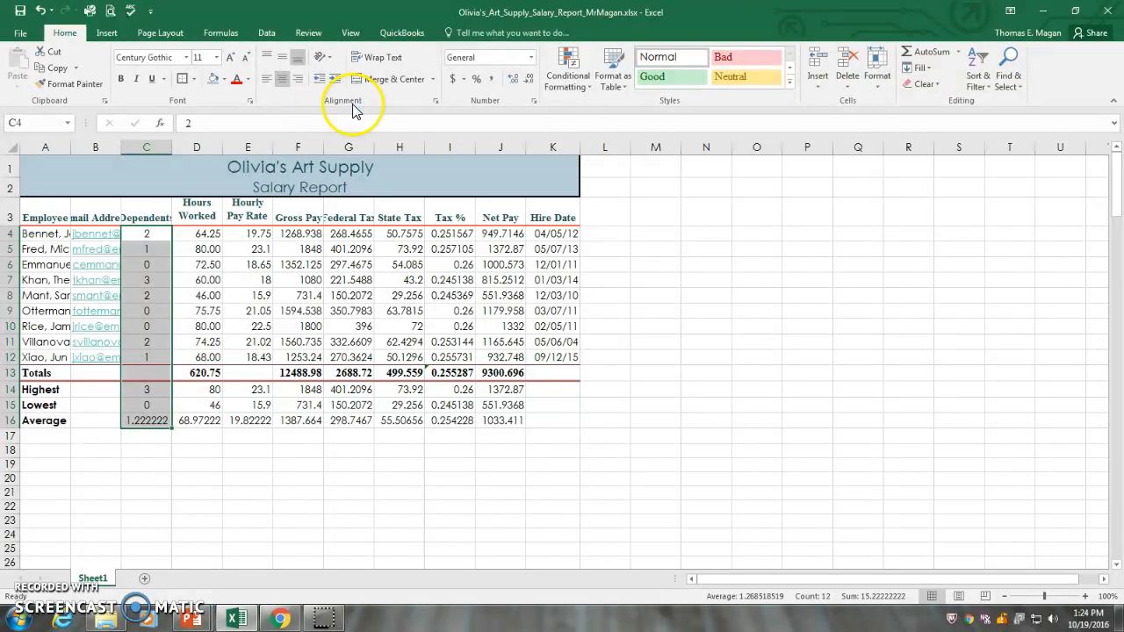
Step: Apply the Accounting number format with dollar signs to the first employee's amounts in E4:H4 and J4
click(243, 233)
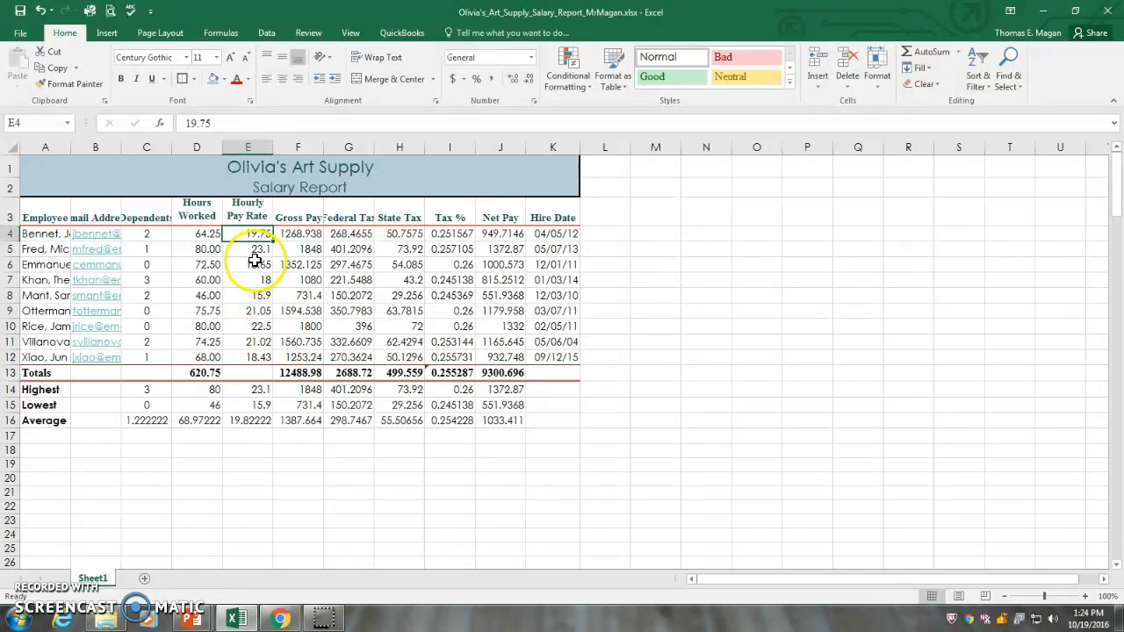
drag(242, 231, 393, 232)
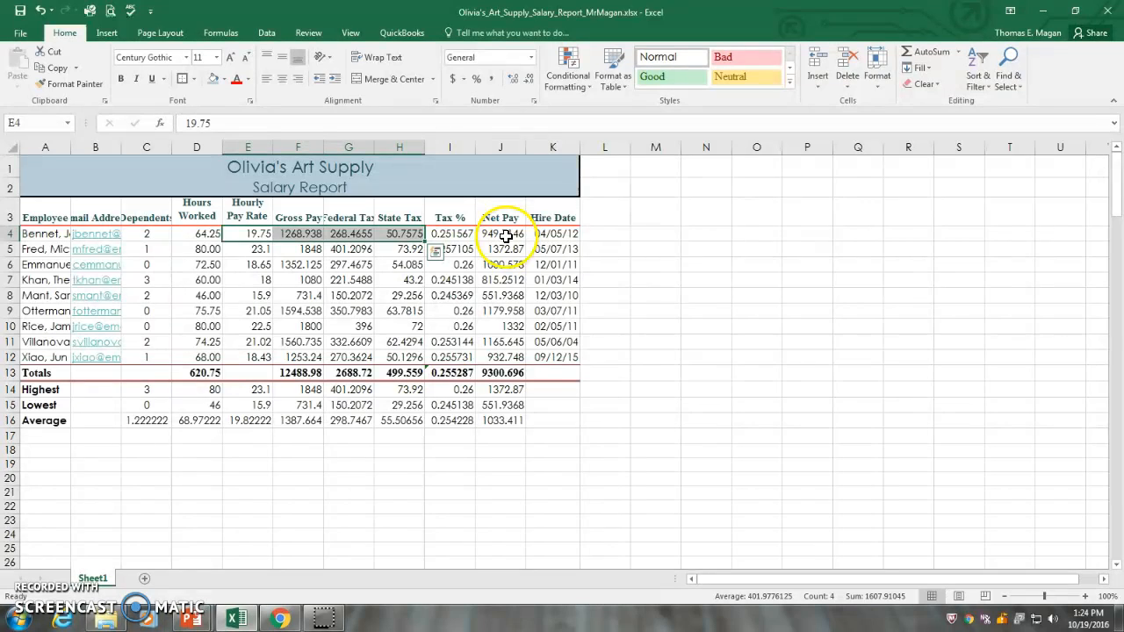
click(561, 241)
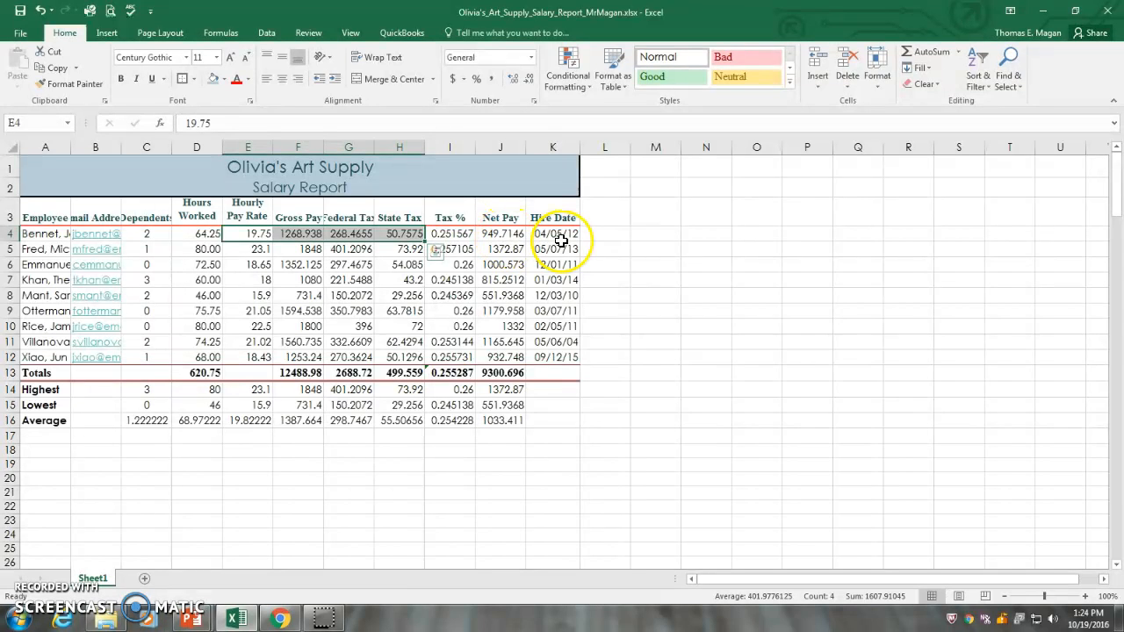
click(497, 234)
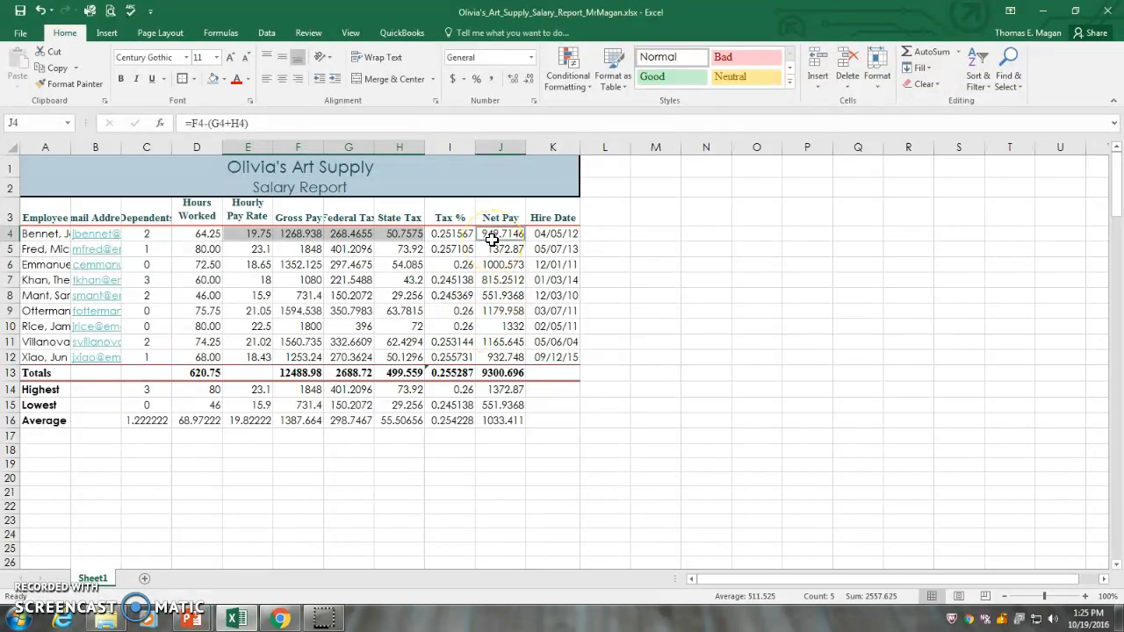
click(454, 81)
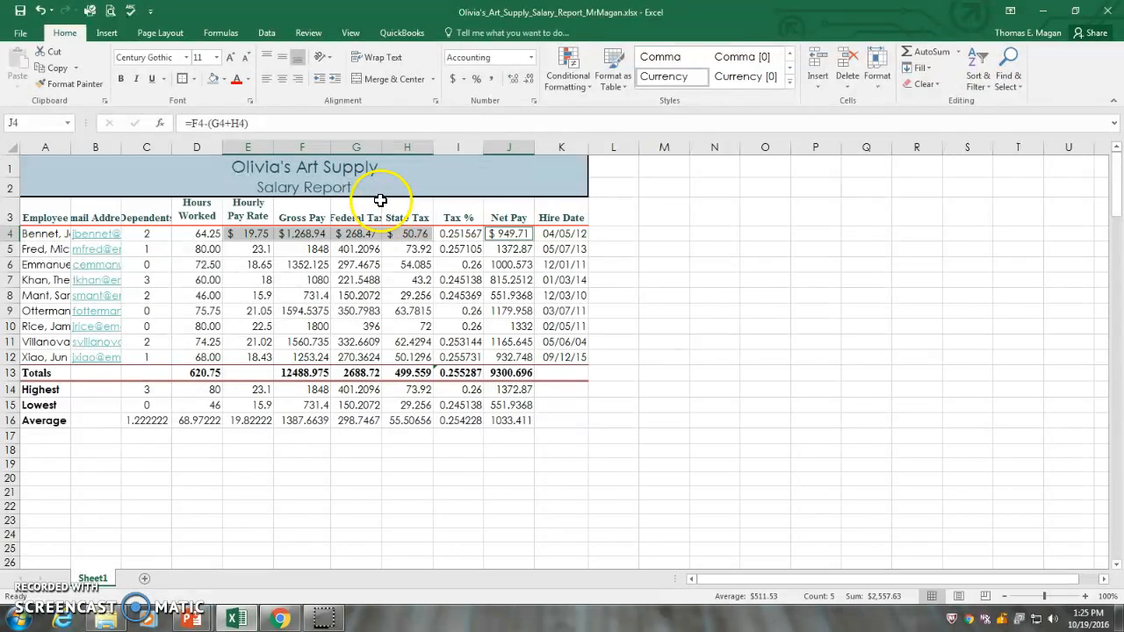
Step: Apply the Comma style to the remaining employees' pay and tax amounts in E5:H12 and J5:J12
click(203, 252)
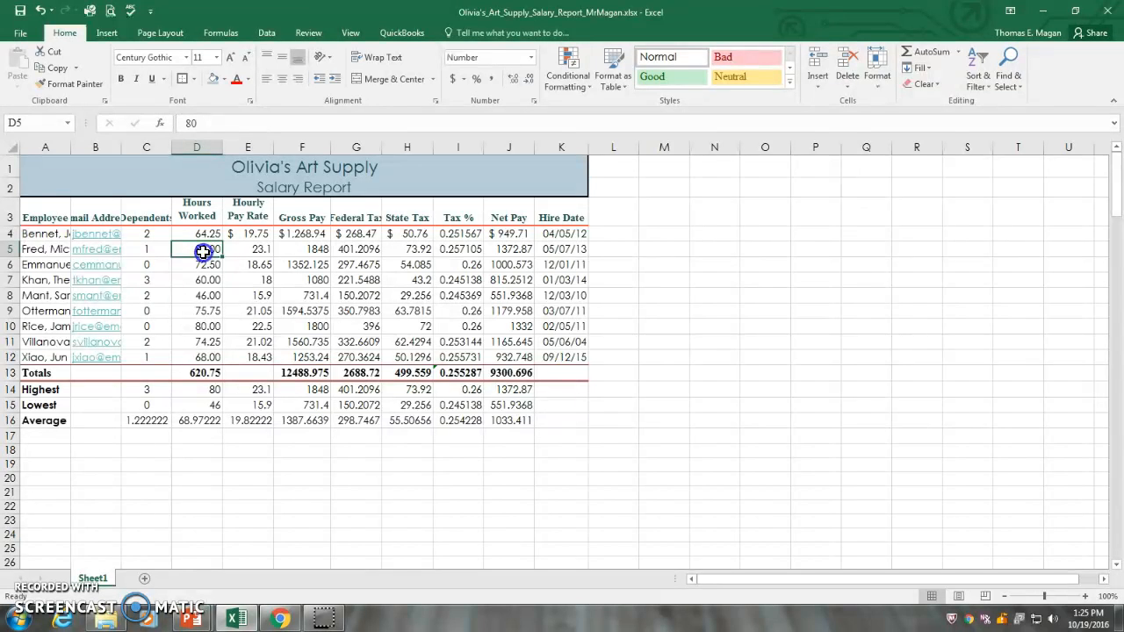
drag(206, 251, 389, 357)
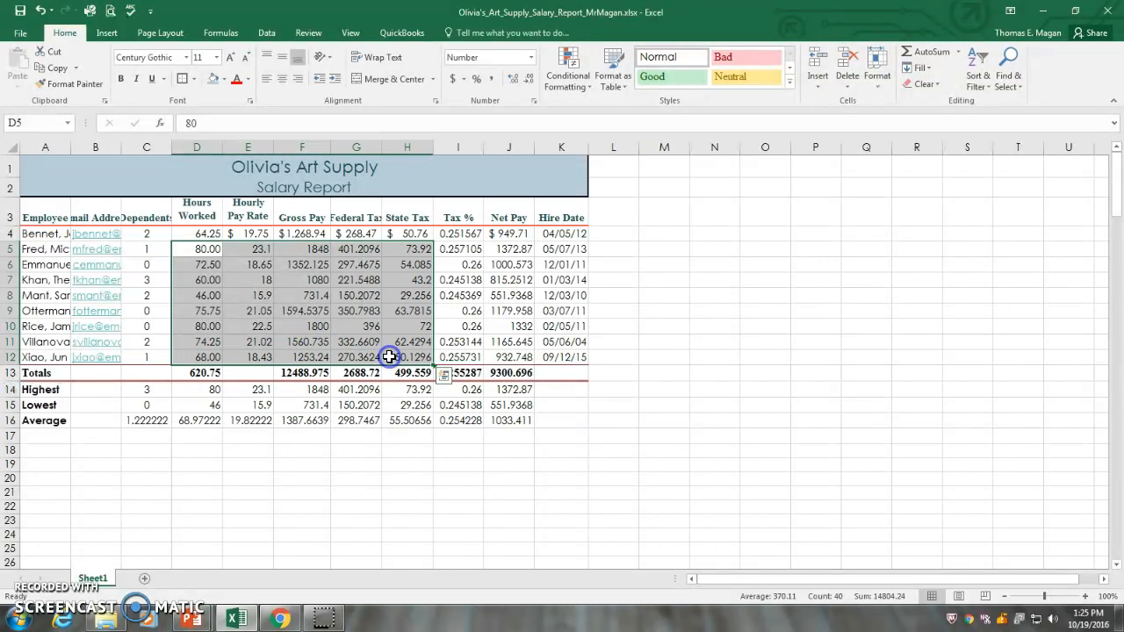
click(242, 251)
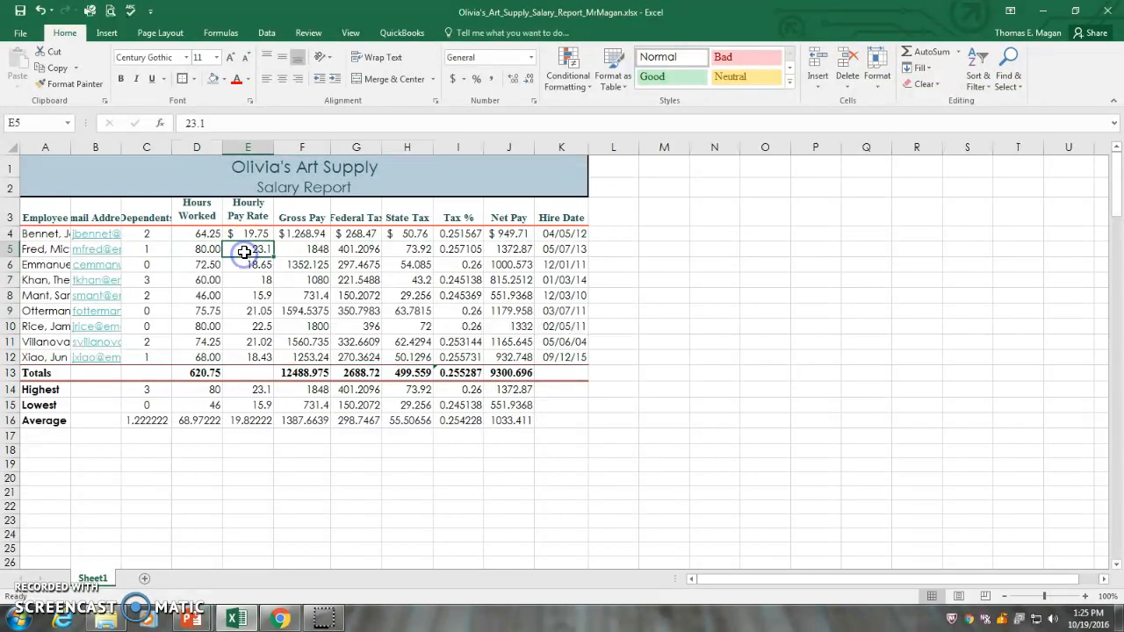
drag(253, 254, 384, 328)
mouse_move(393, 342)
mouse_down()
mouse_move(394, 355)
mouse_move(381, 350)
mouse_up()
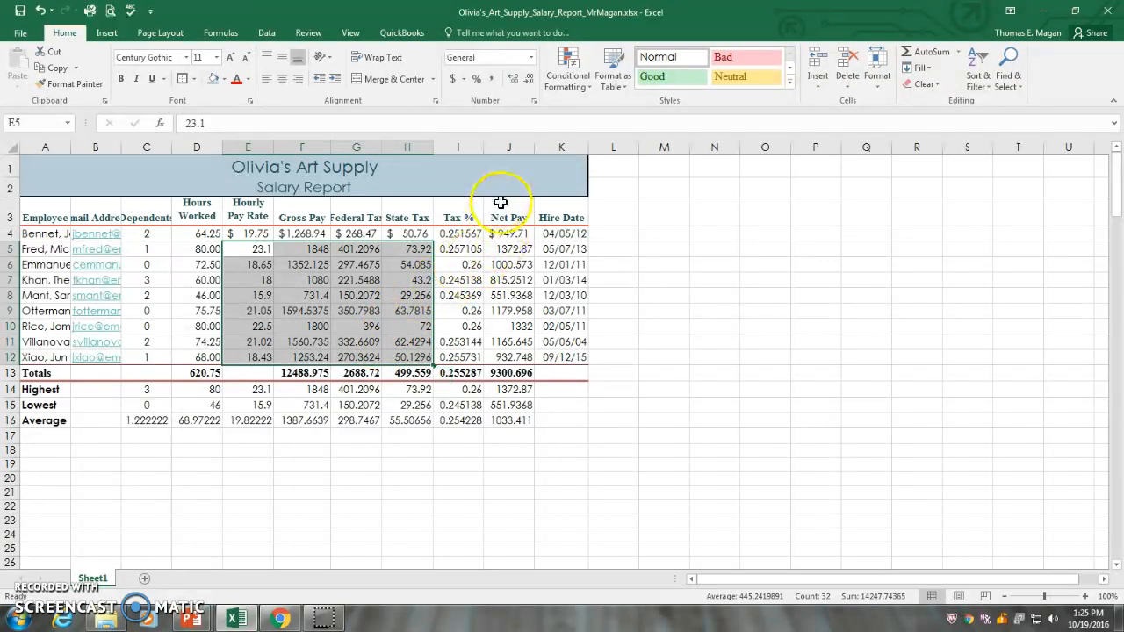
drag(505, 251, 506, 355)
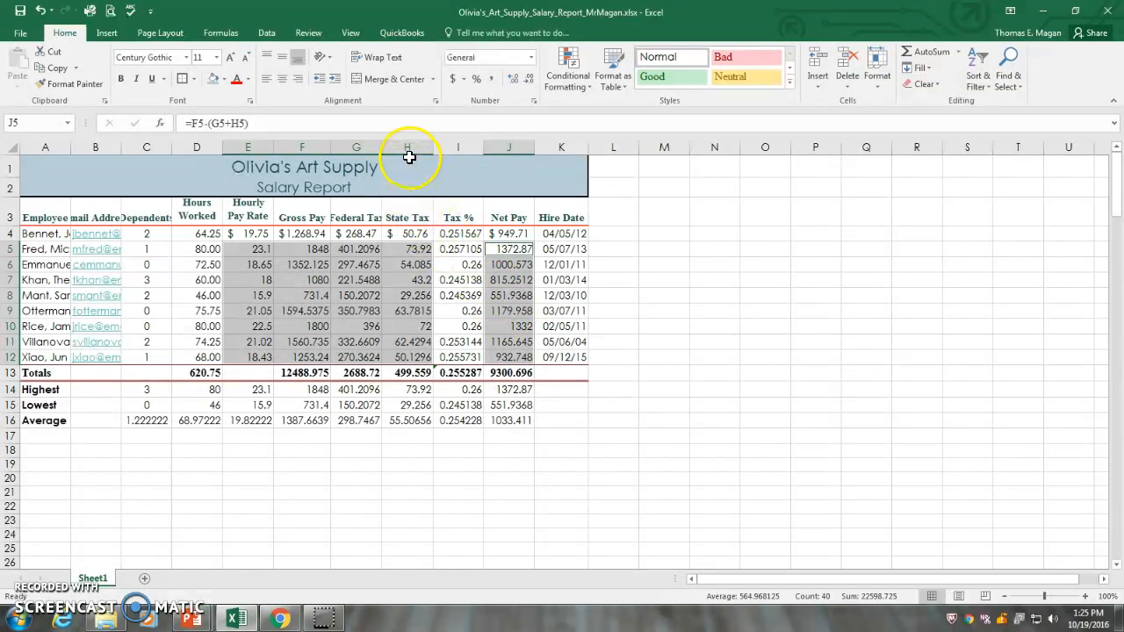
click(491, 78)
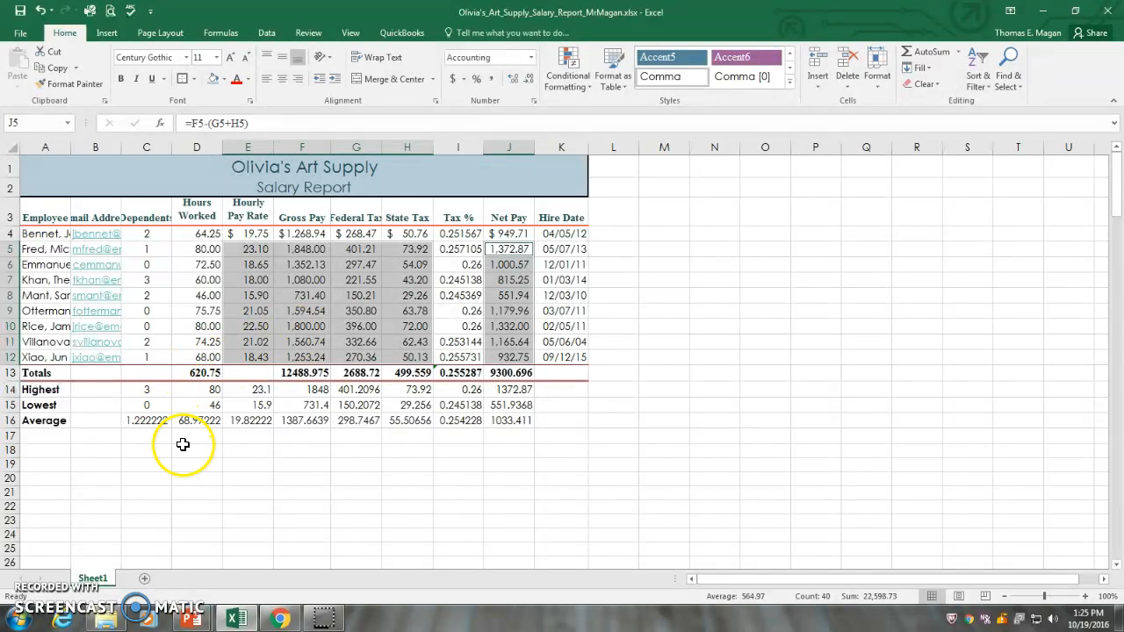
Step: Apply the Comma style to the Hours Worked values in D4:D16, including the totals and summary rows
click(192, 233)
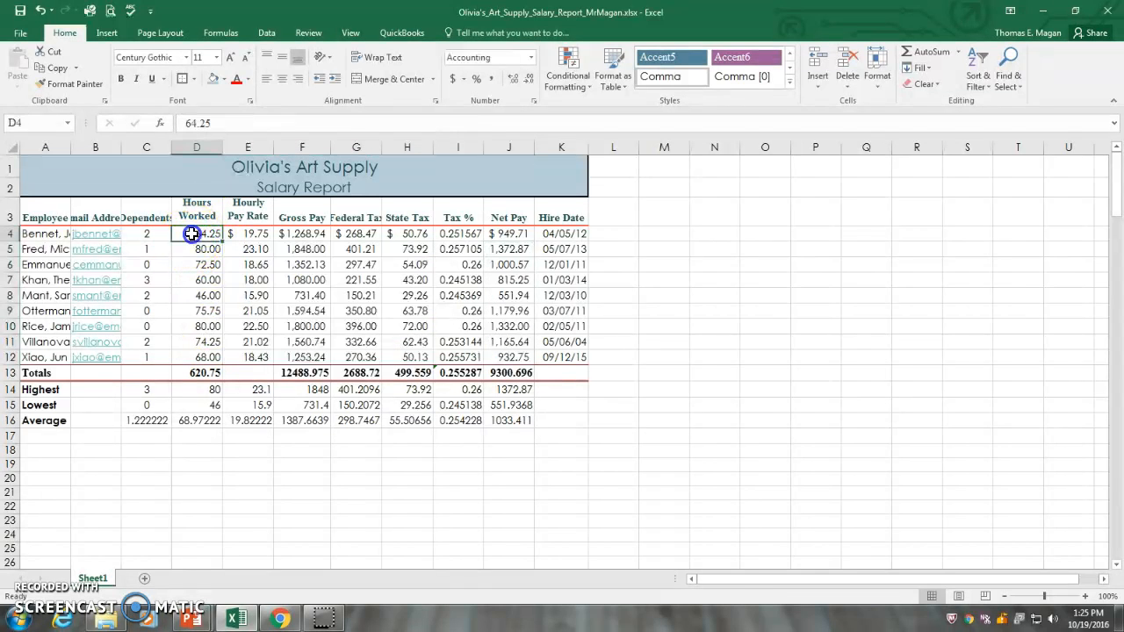
drag(192, 234, 200, 418)
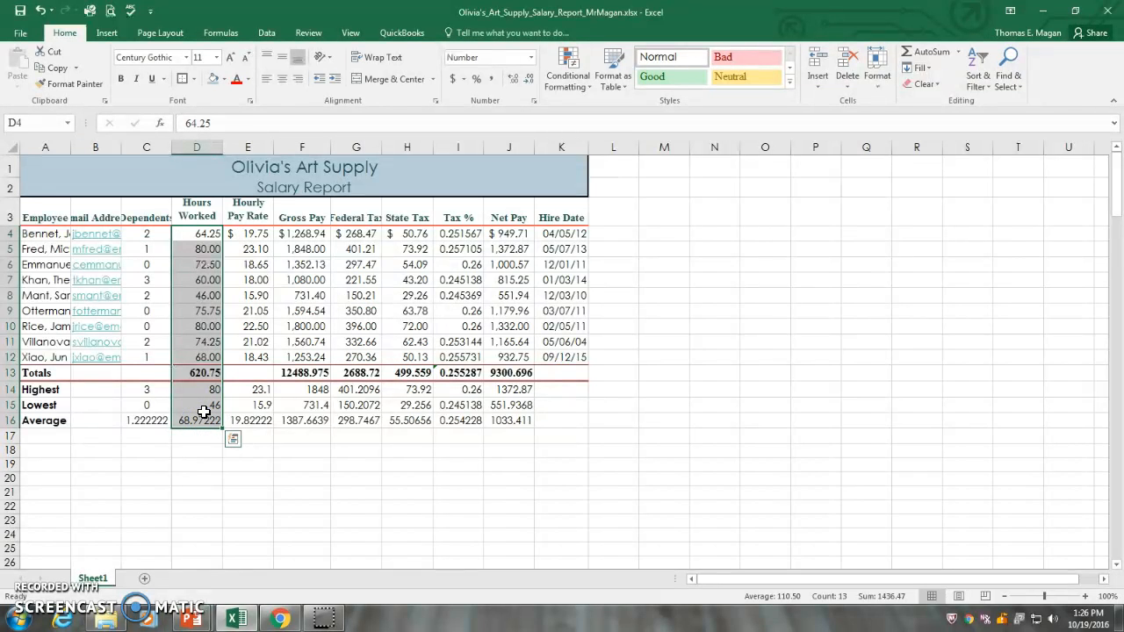
click(451, 140)
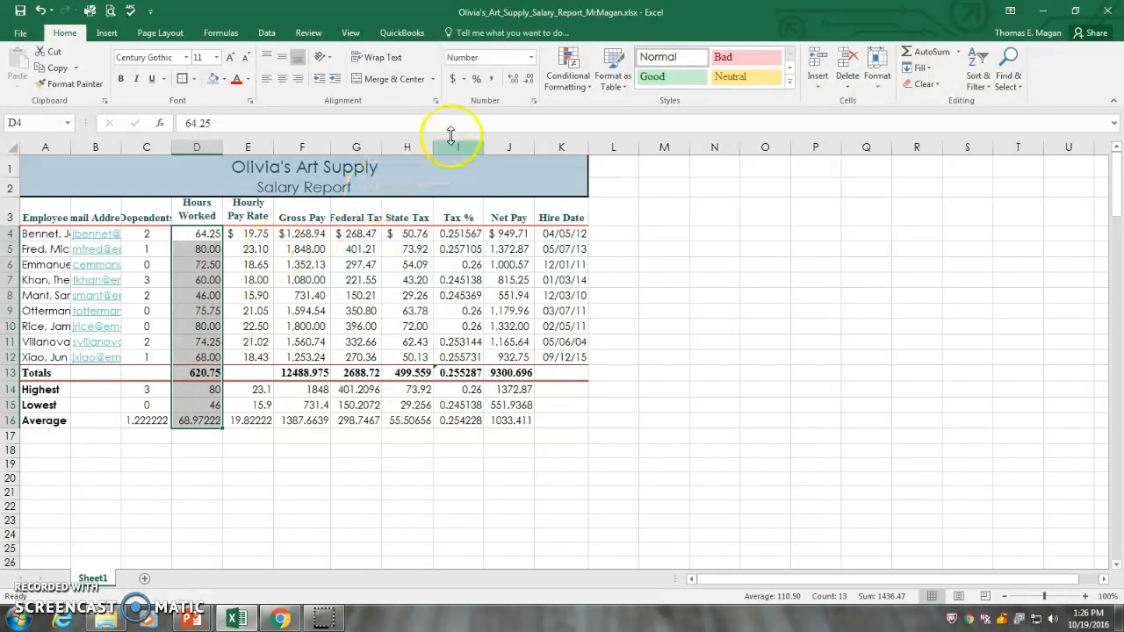
click(491, 78)
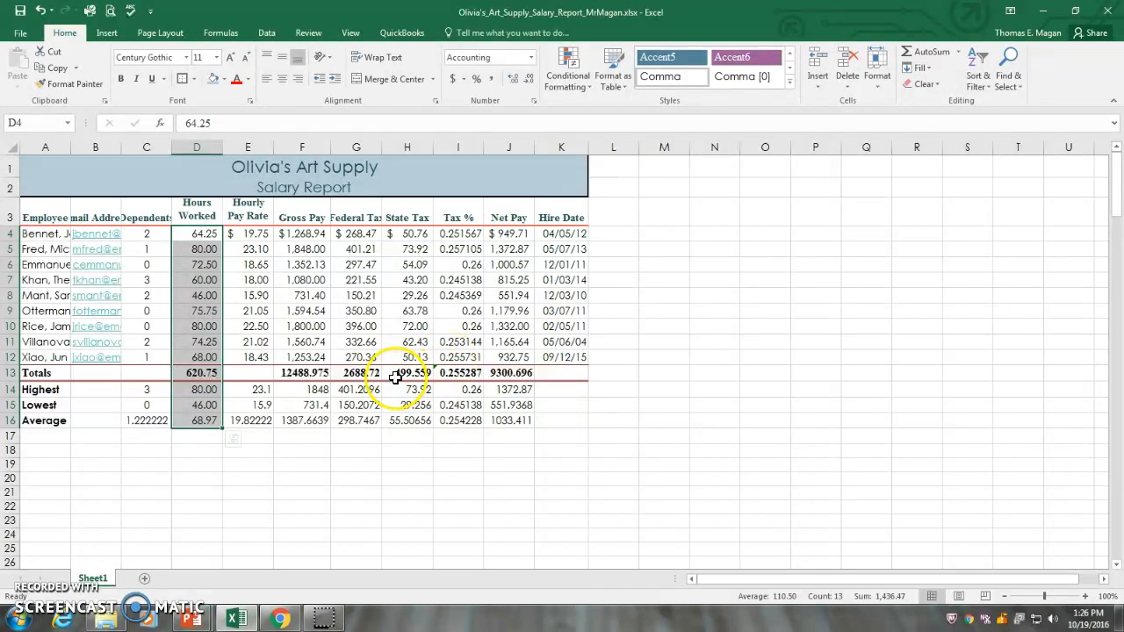
click(328, 263)
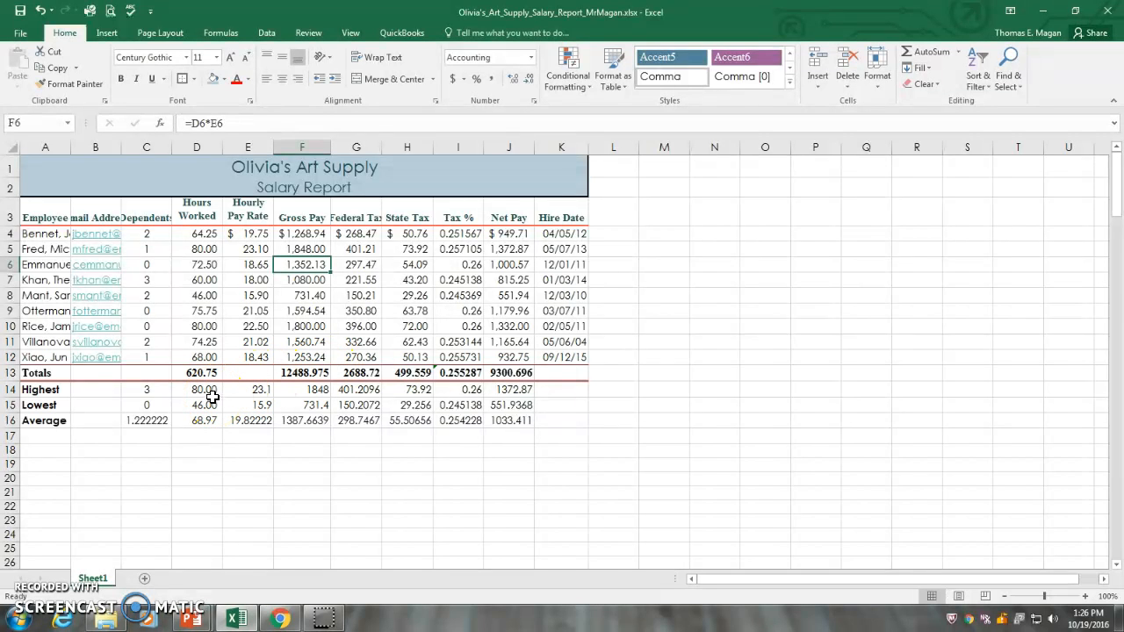
drag(243, 389, 392, 392)
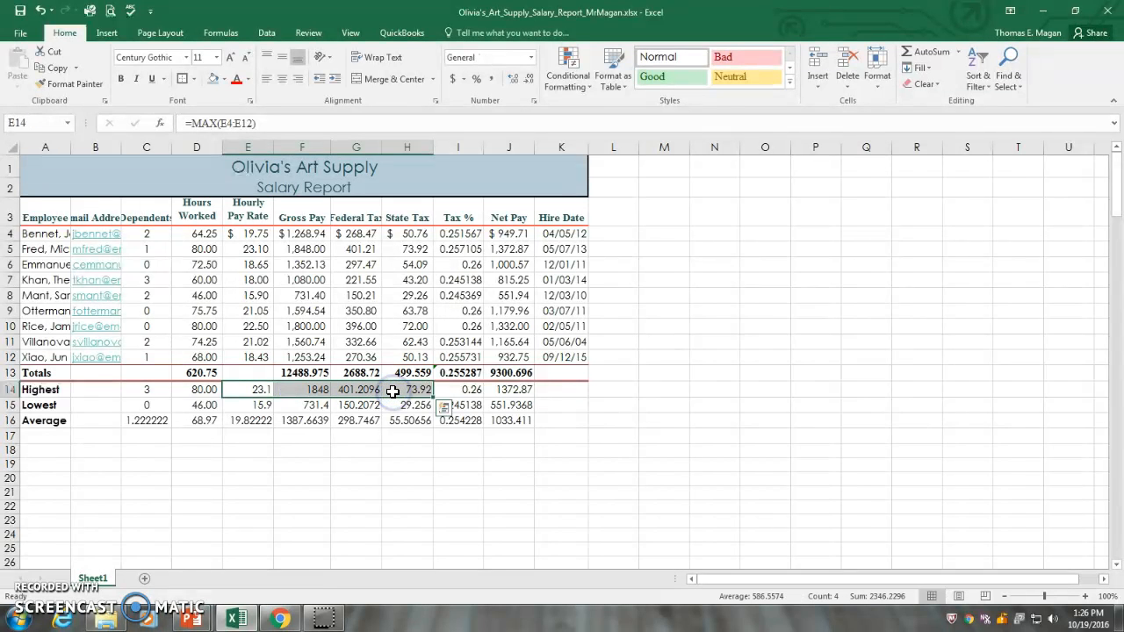
click(254, 388)
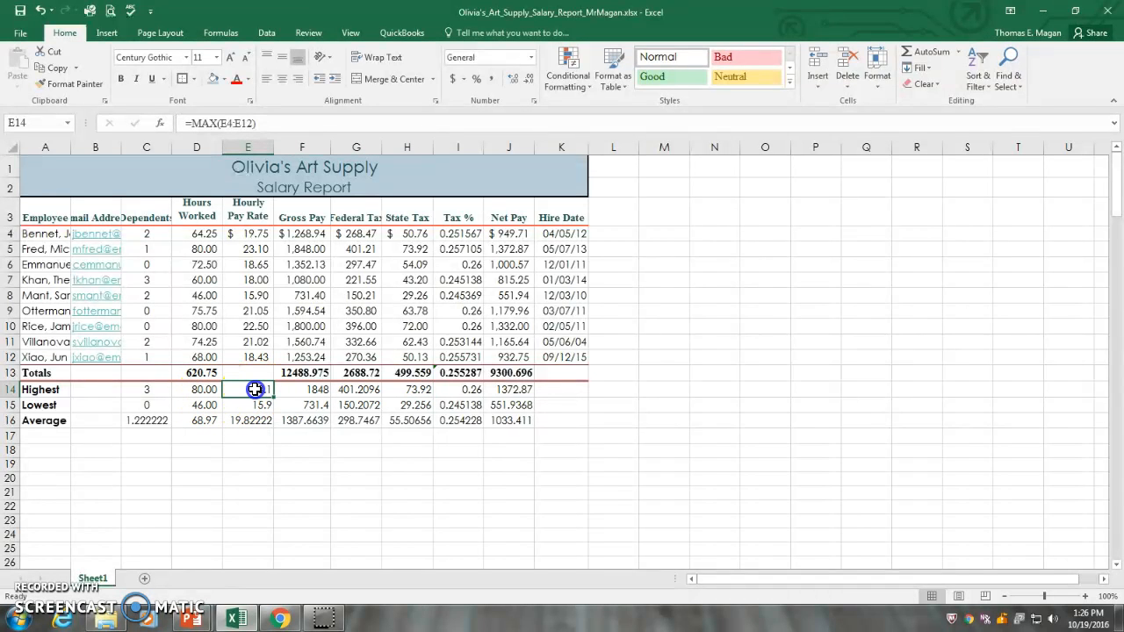
drag(270, 394, 448, 419)
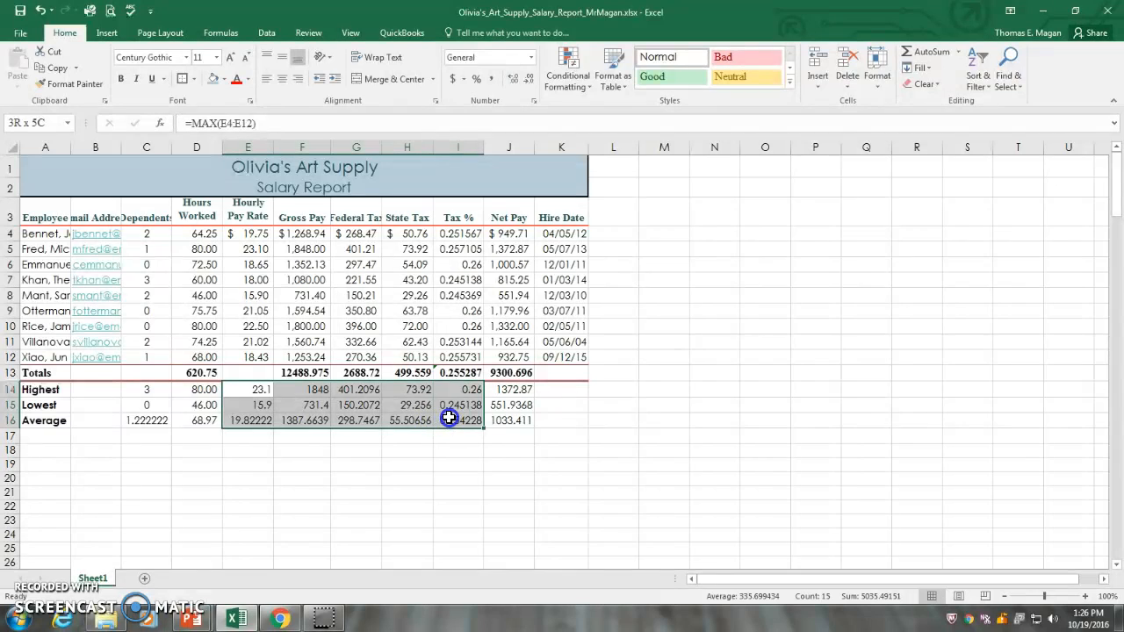
click(448, 419)
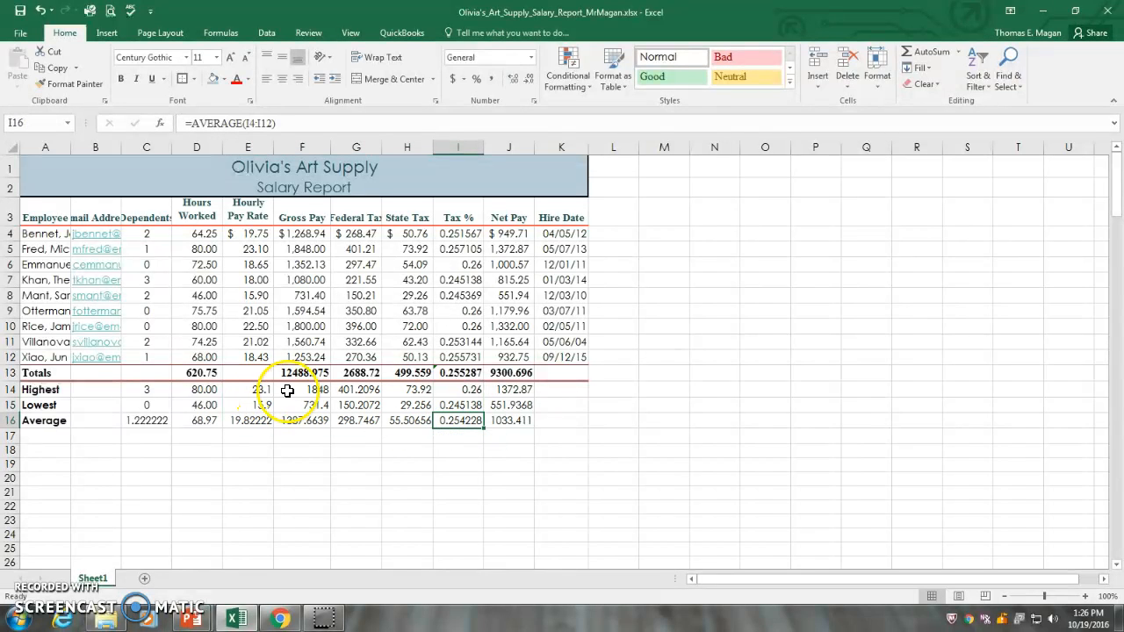
Step: Apply the Currency number format to the Highest, Lowest and Average amounts in E14:H16 and J14:J16
click(257, 389)
drag(257, 390, 384, 414)
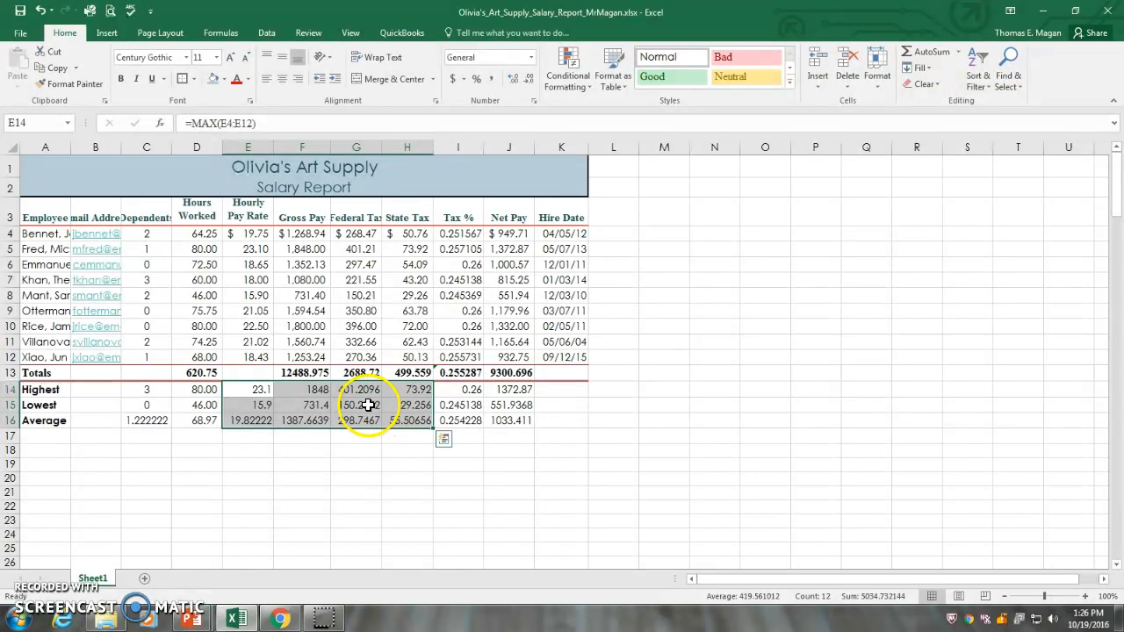
ctrl+click(514, 391)
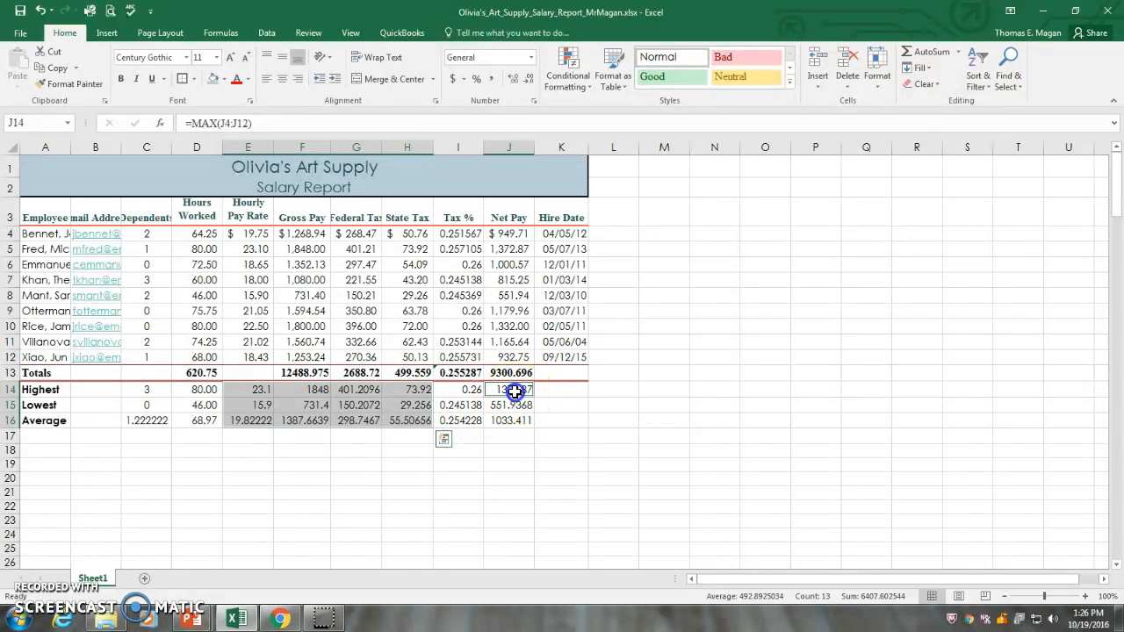
drag(515, 391, 509, 417)
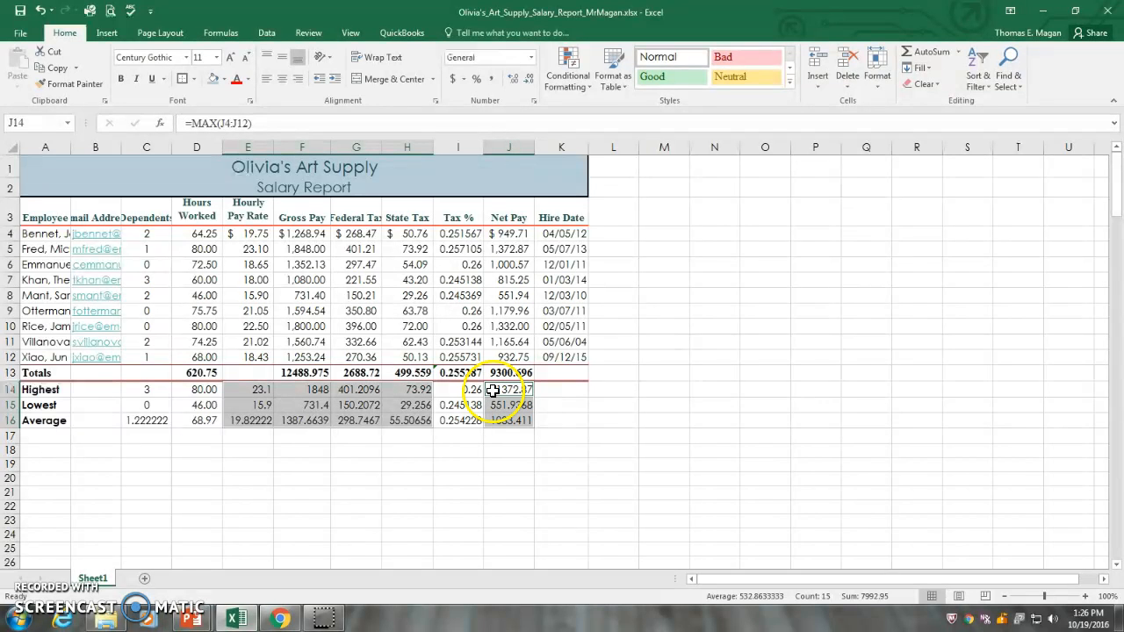
click(532, 58)
click(532, 59)
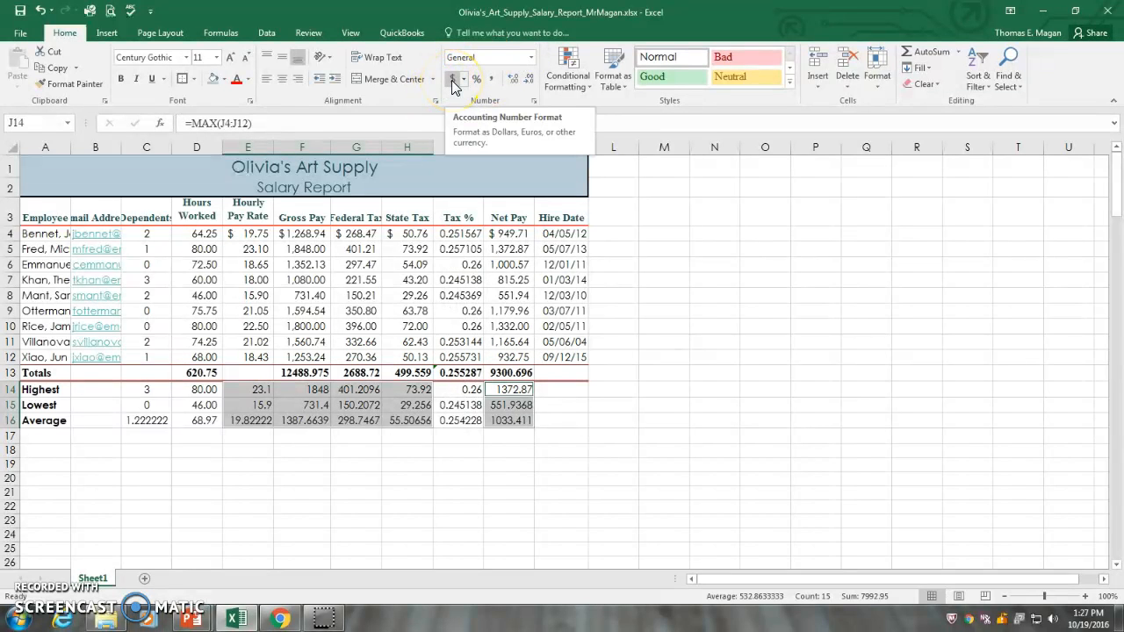
click(530, 58)
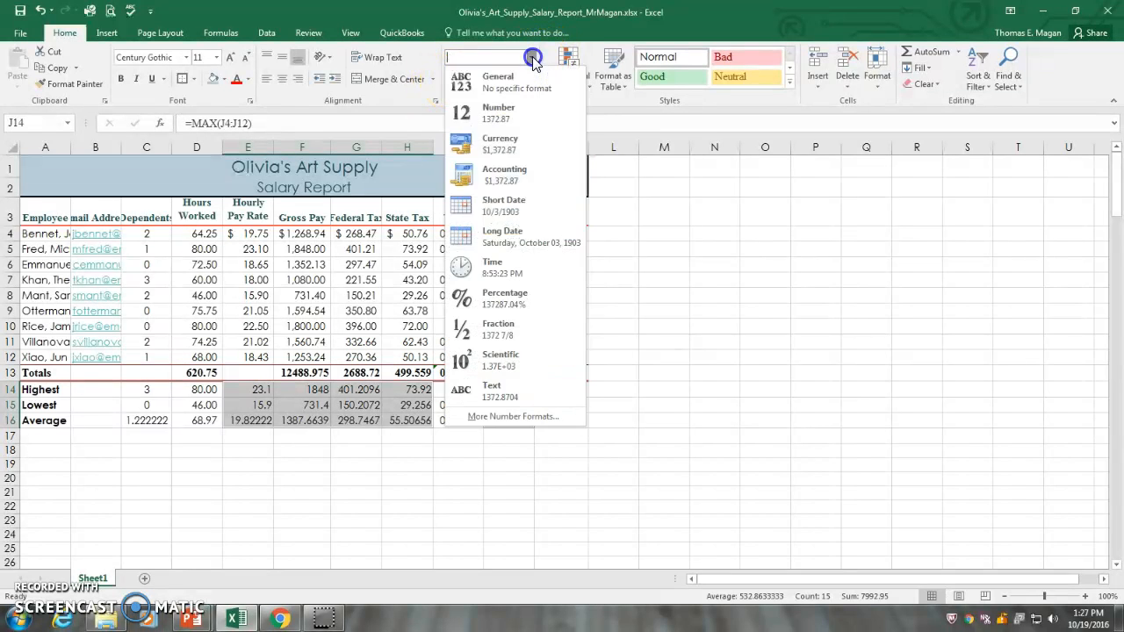
click(521, 151)
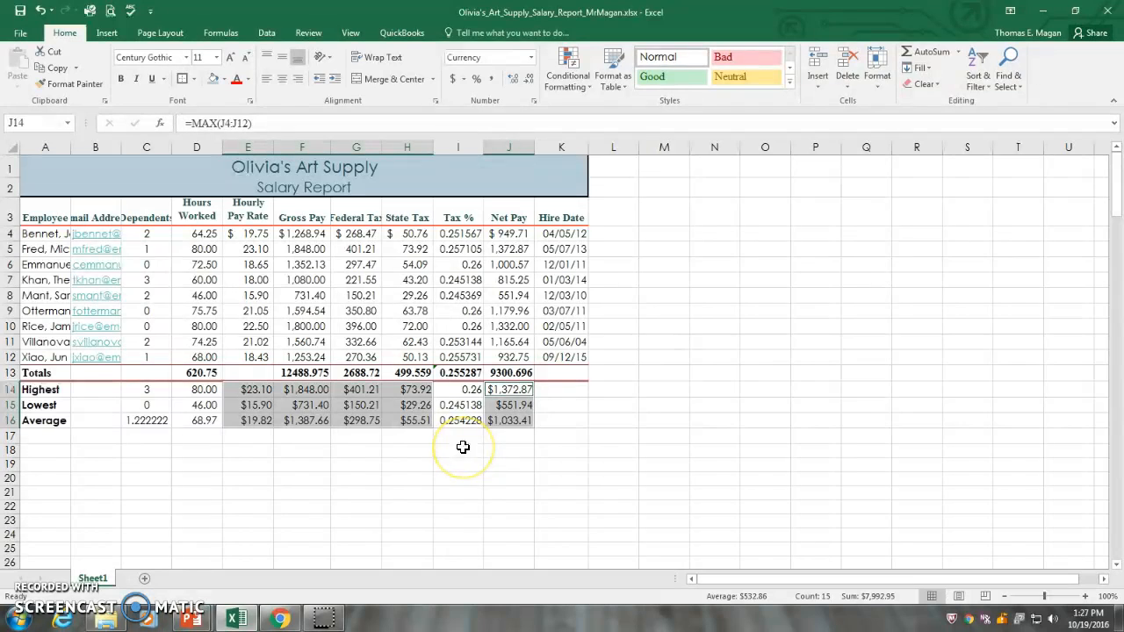
click(707, 338)
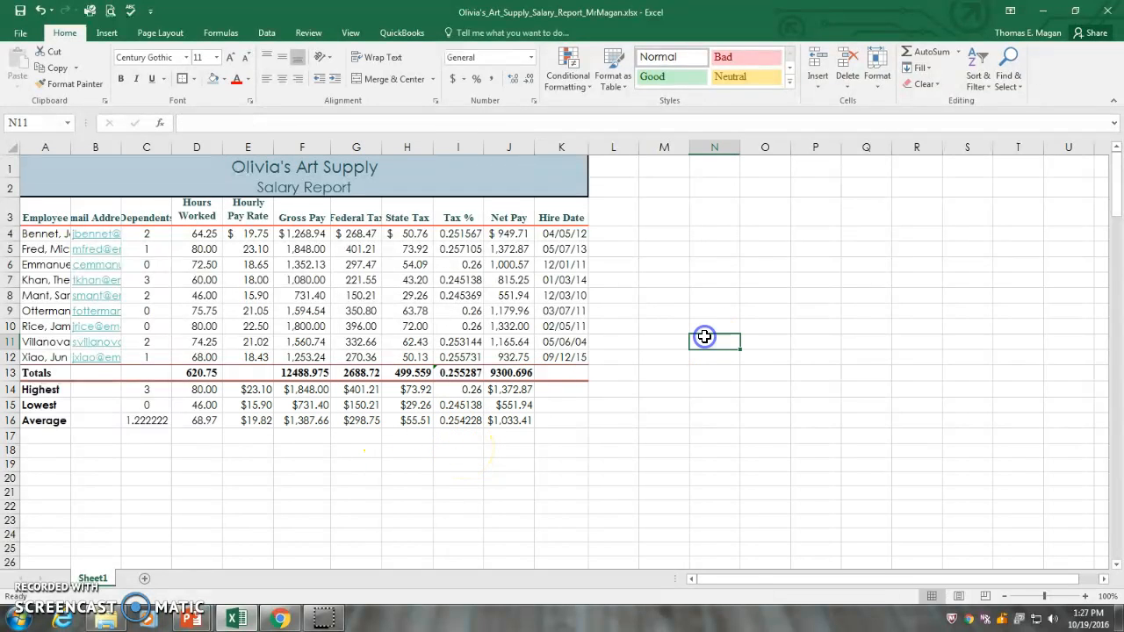
Step: Apply the Percent style to the Tax % values in I4:I16, including the totals and summary rows
drag(460, 235, 457, 358)
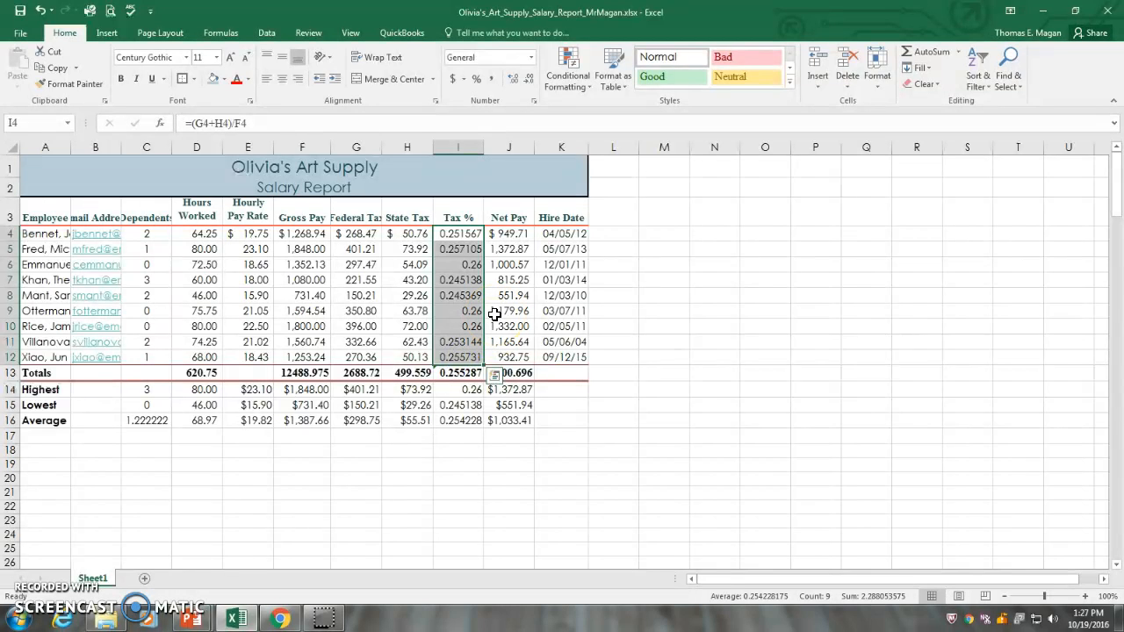
click(458, 237)
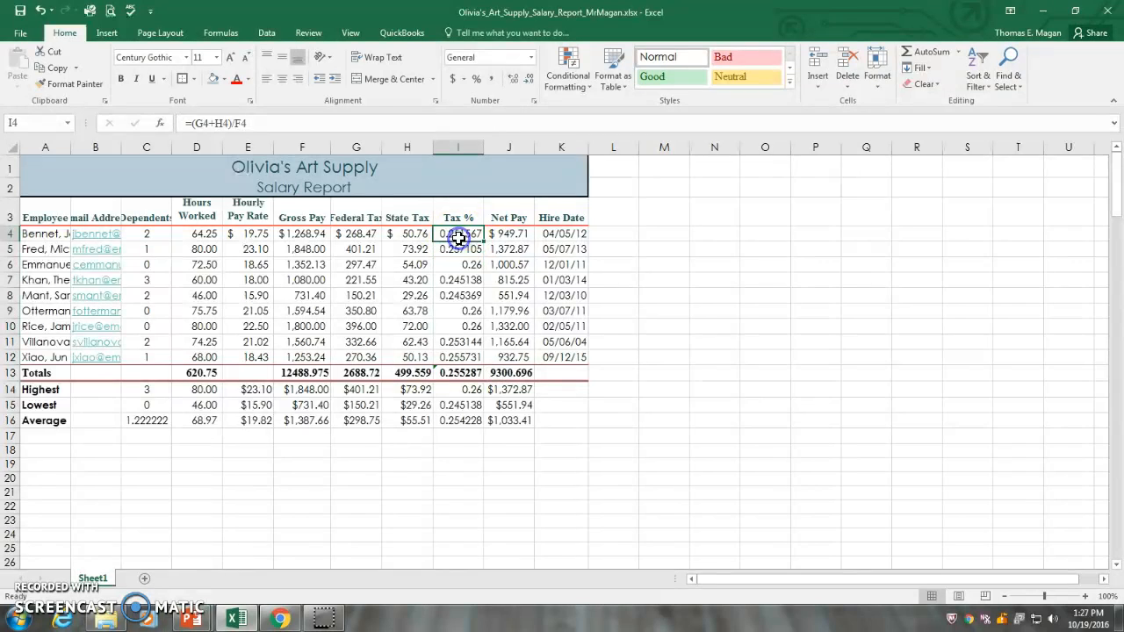
drag(458, 246, 459, 412)
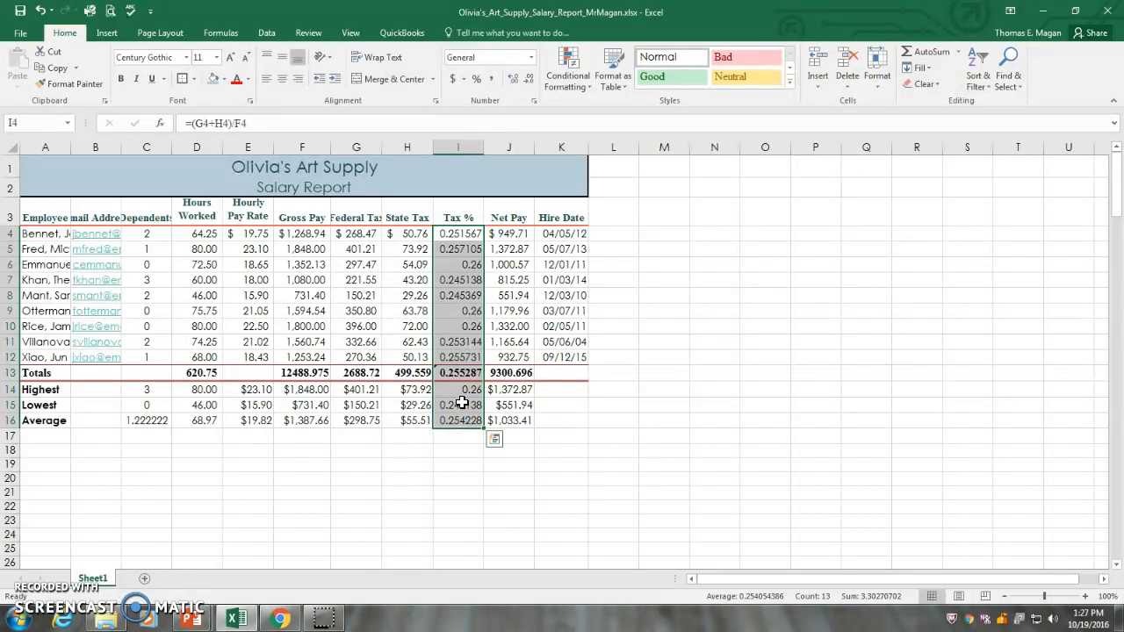
click(476, 79)
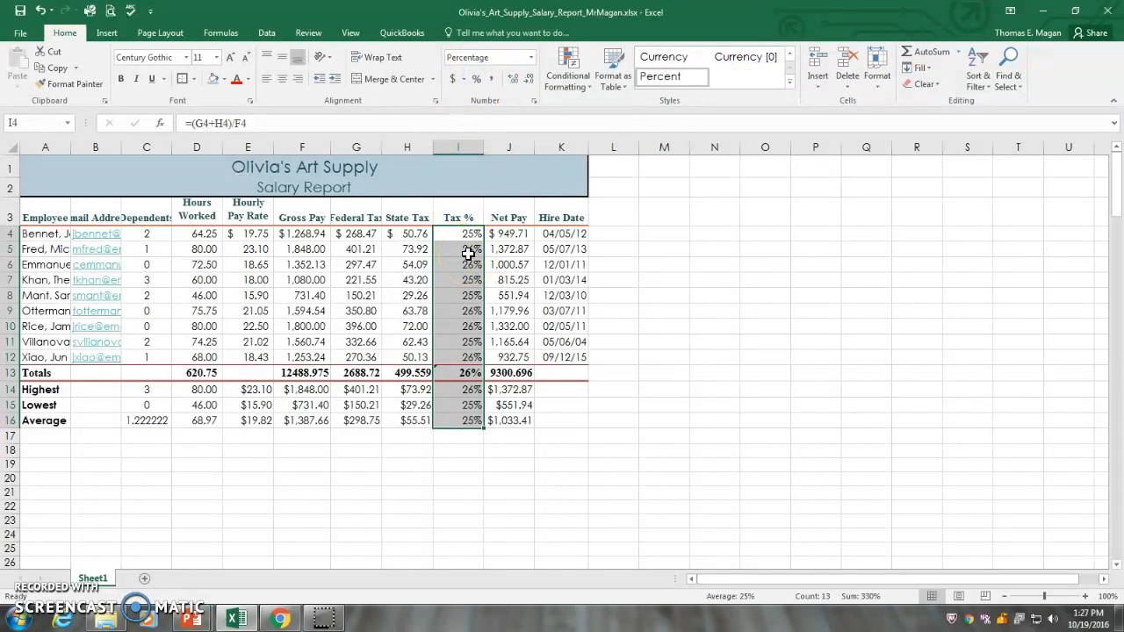
Step: Center the Tax % values in I4:I16 and show them with two decimal places
click(282, 79)
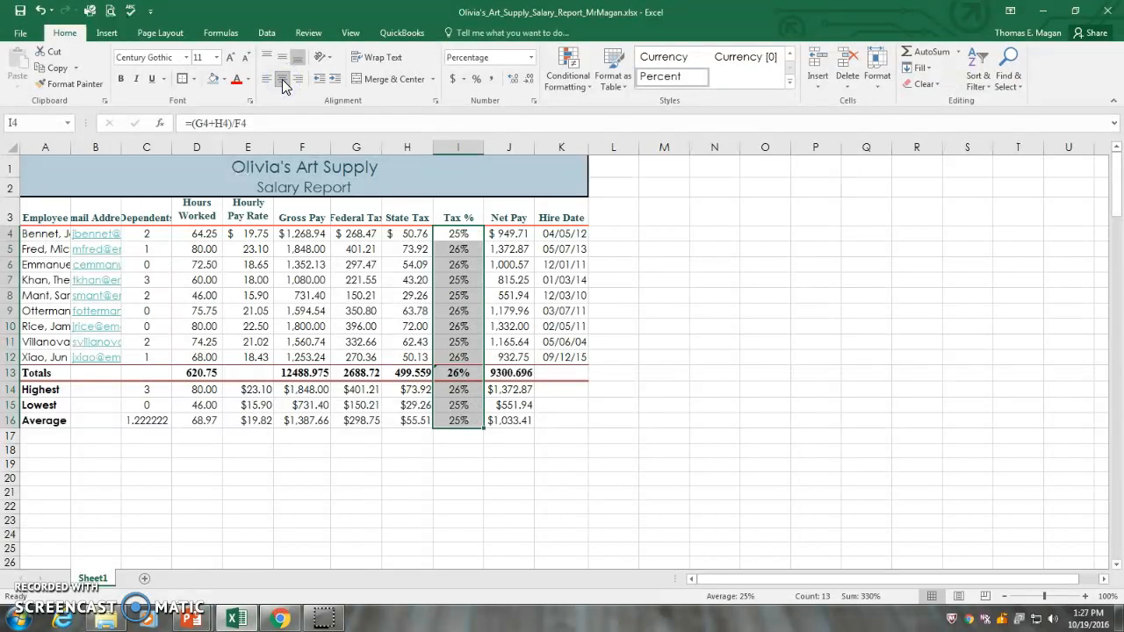
click(512, 82)
click(515, 83)
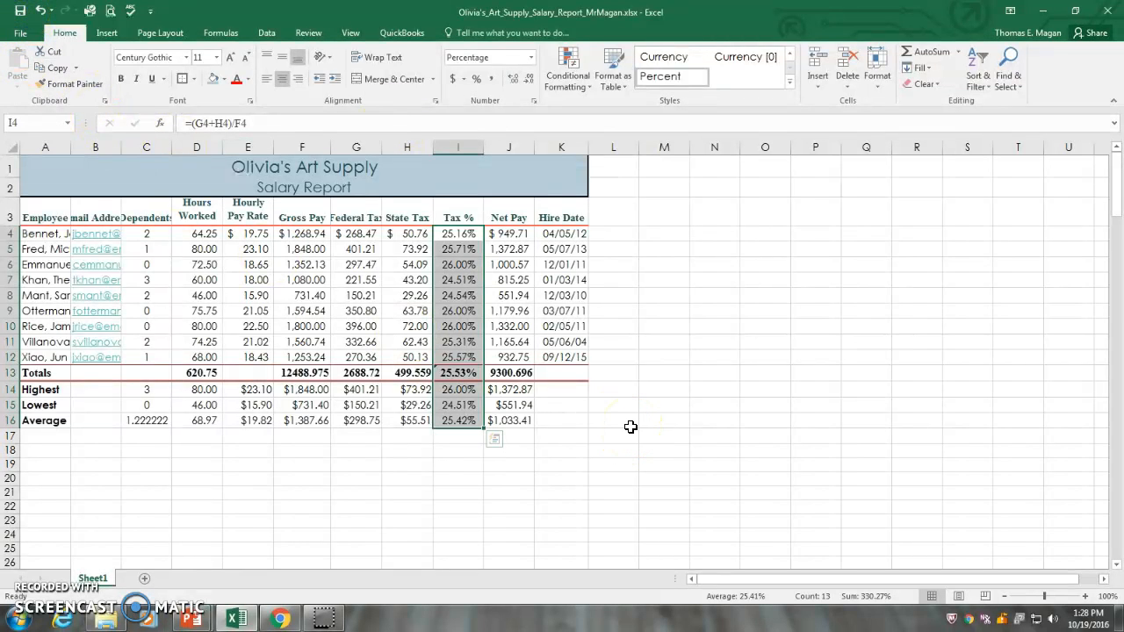
click(383, 325)
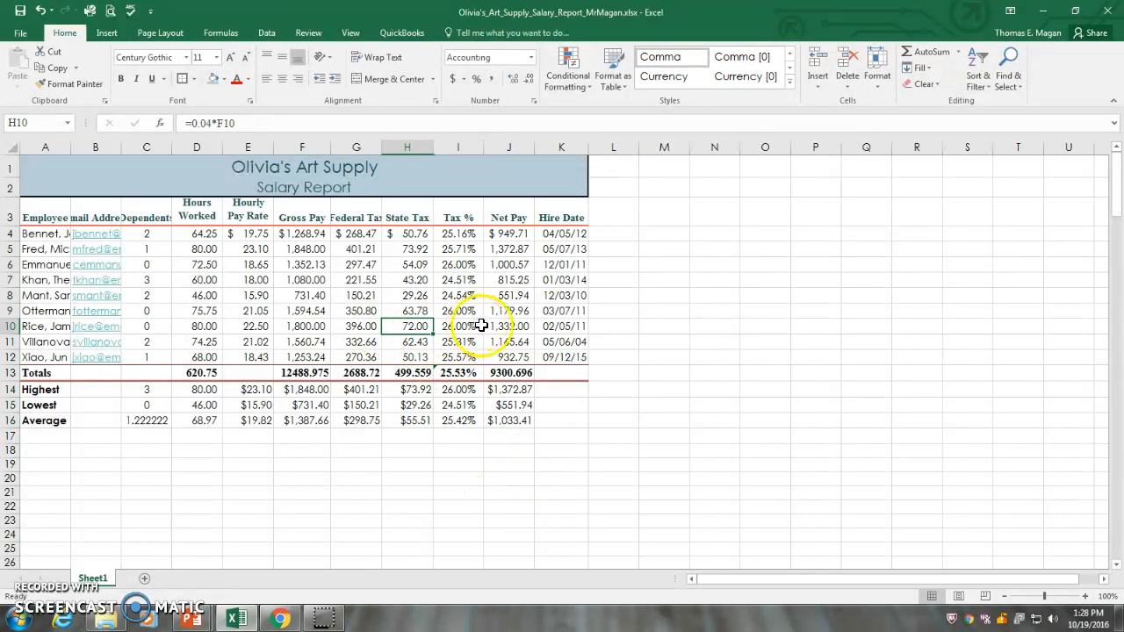
Step: Start a new conditional formatting rule for the employees' hours in D4:D12 that formats only cells with a value greater than 72
drag(202, 233, 216, 355)
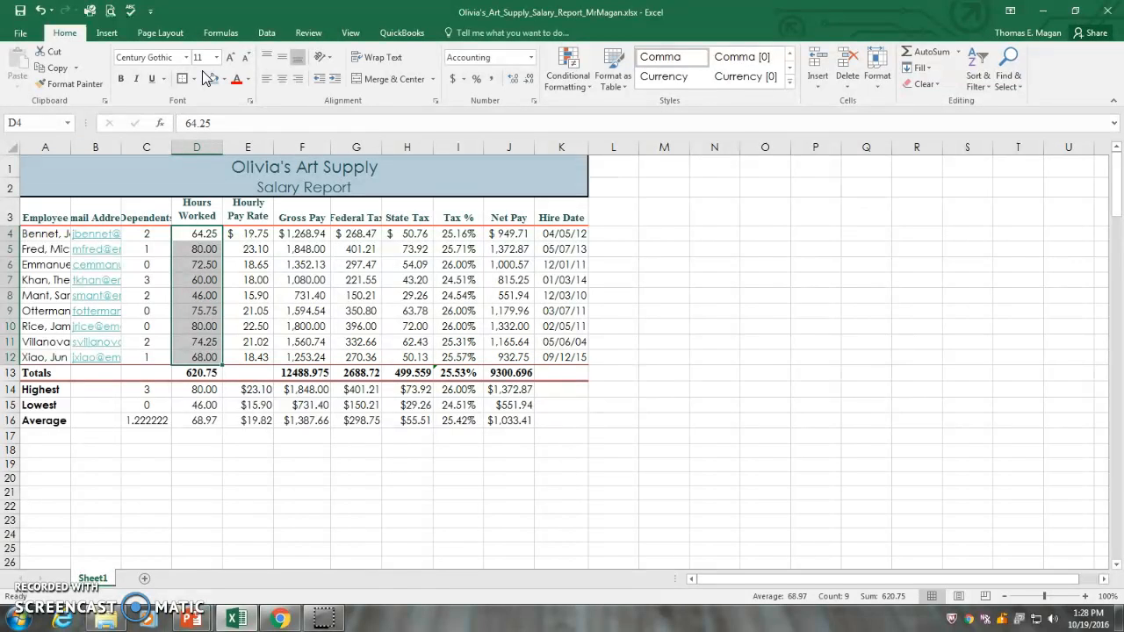
click(579, 86)
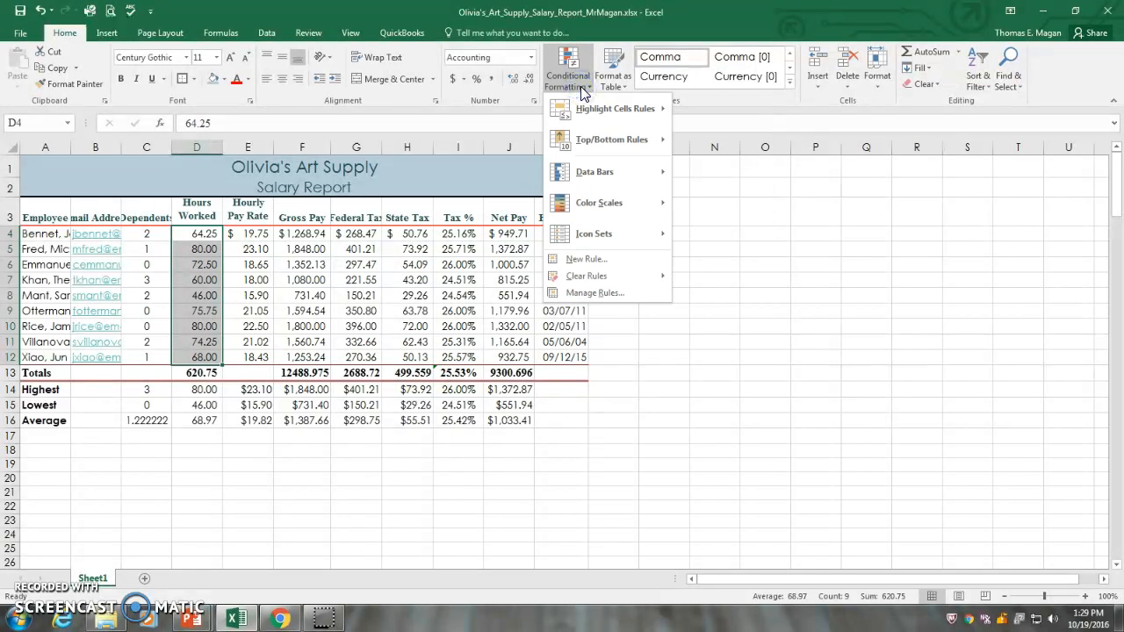
click(594, 260)
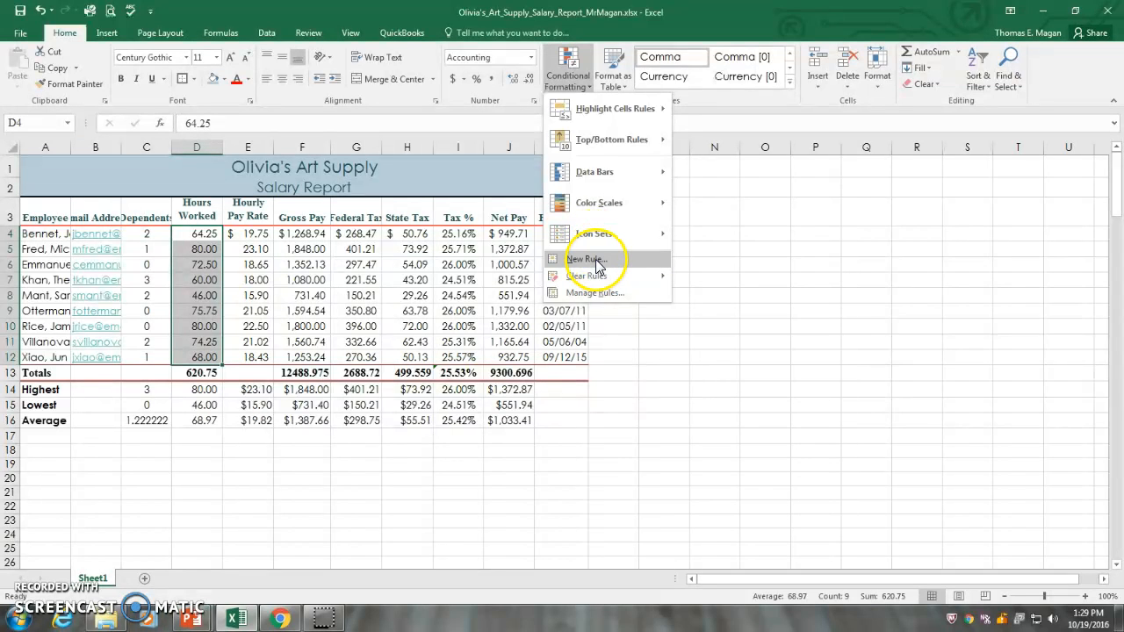
click(595, 261)
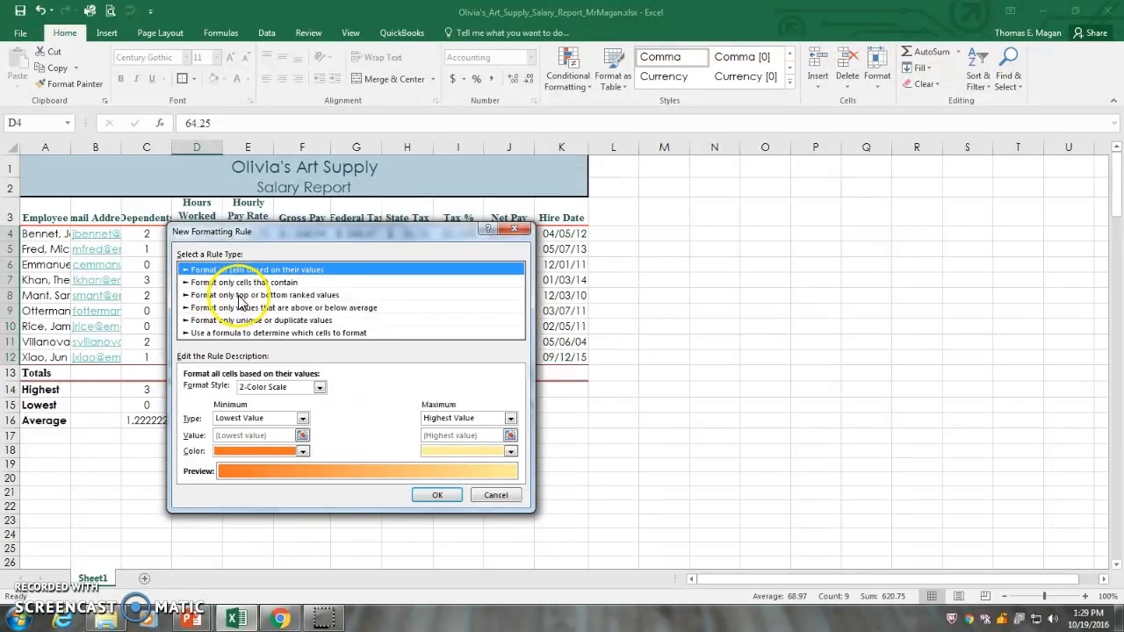
click(211, 283)
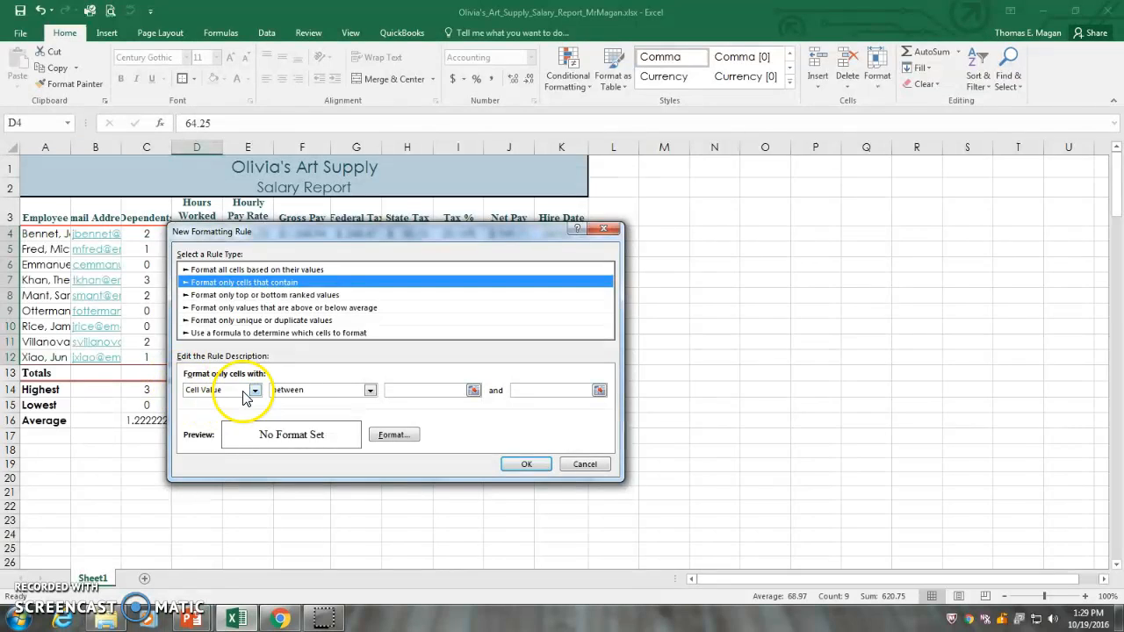
click(369, 390)
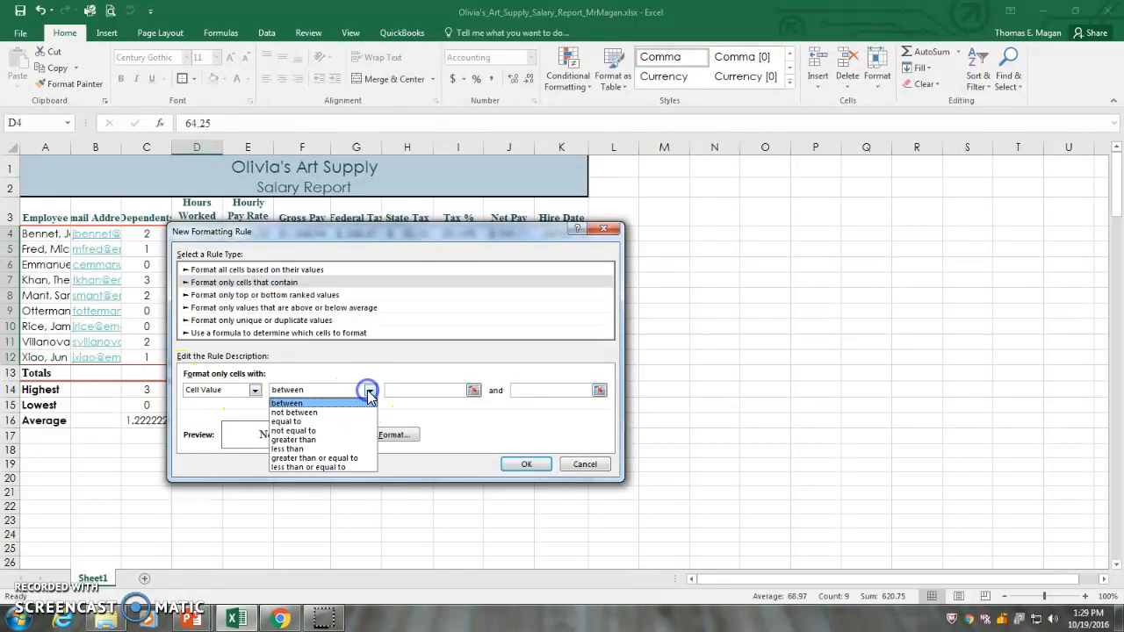
click(321, 440)
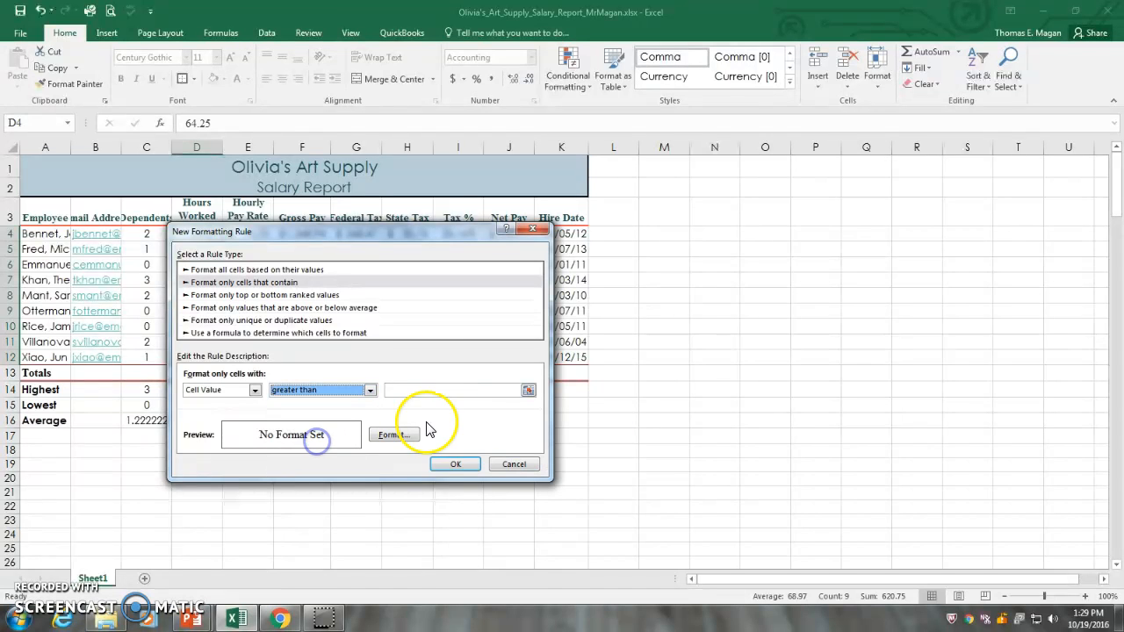
click(413, 388)
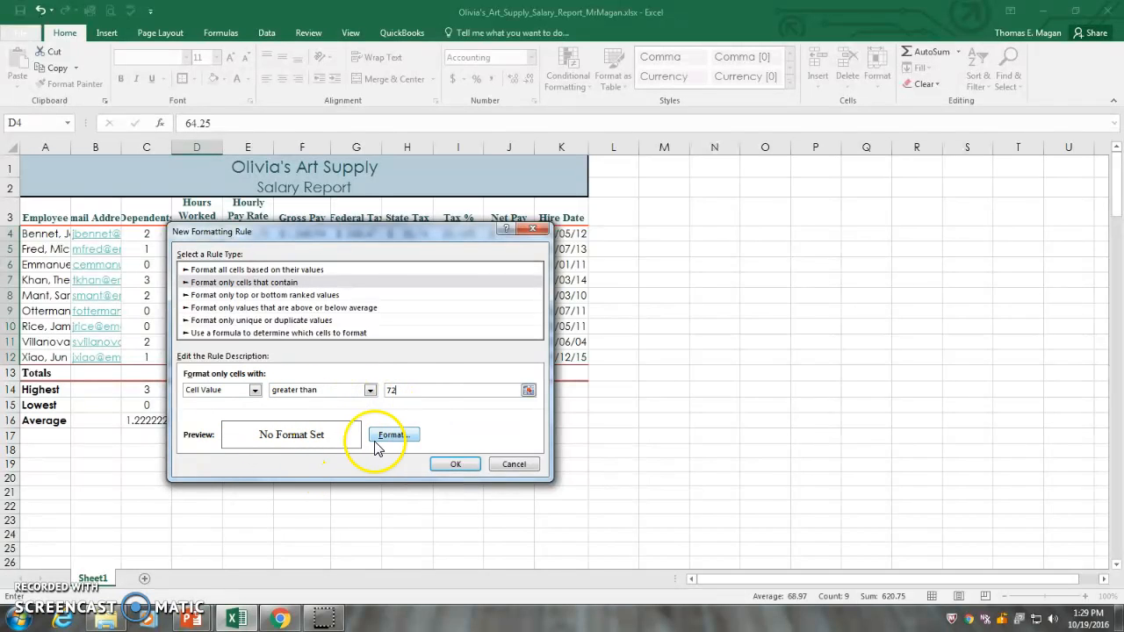
Step: Give the greater-than-72 rule a White, Background 1 font and a solid blue theme fill, and apply it to the hours in D4:D12
click(399, 439)
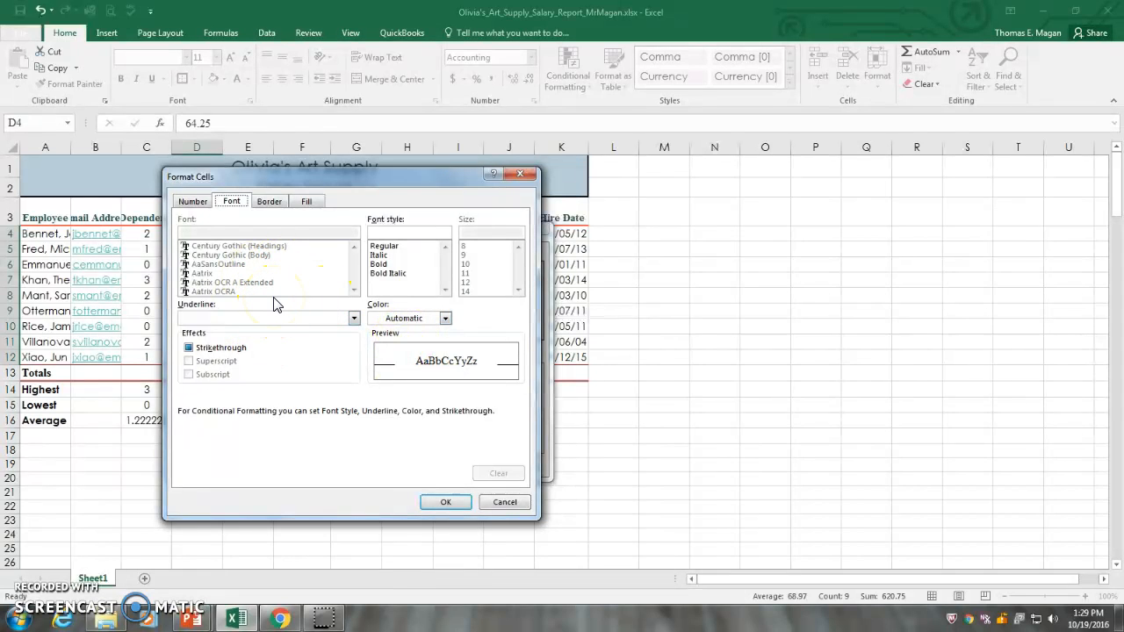
click(445, 319)
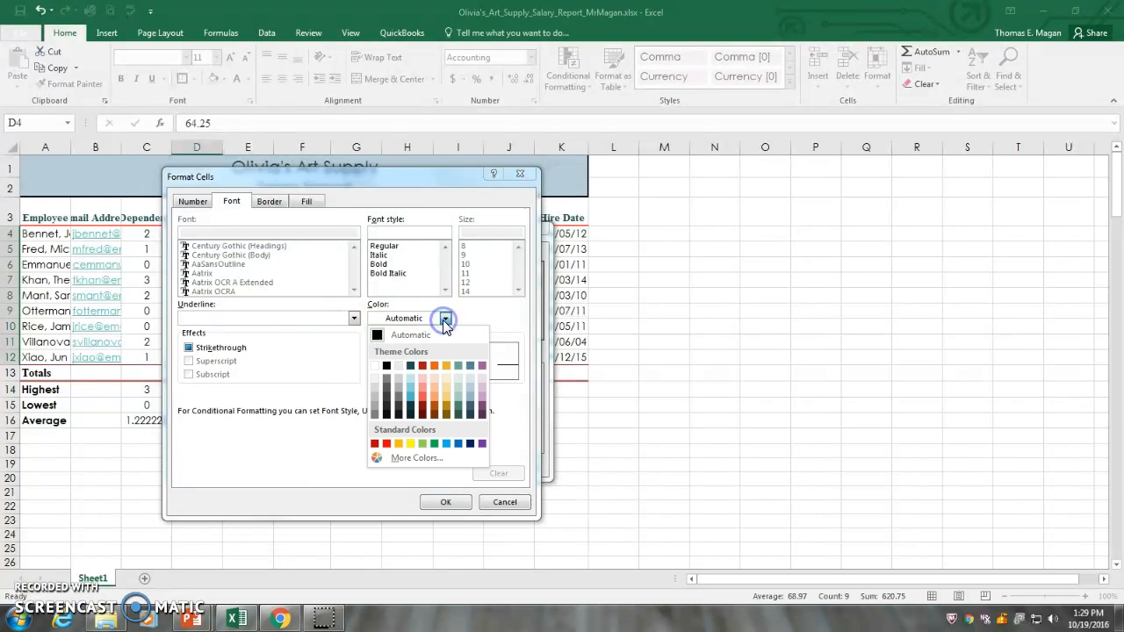
click(375, 366)
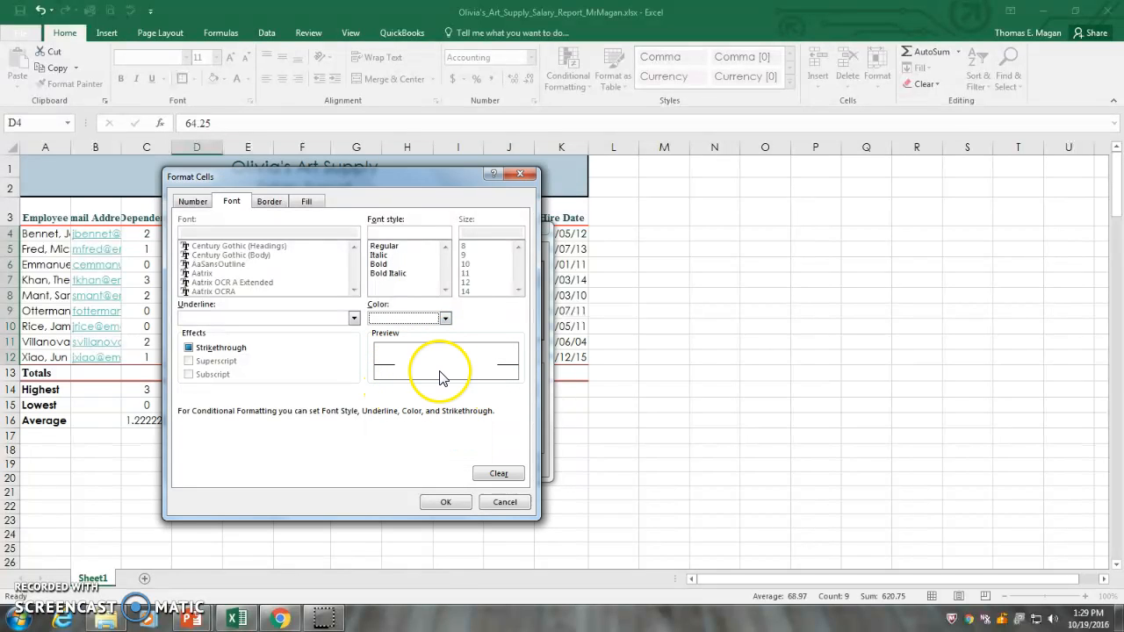
click(308, 203)
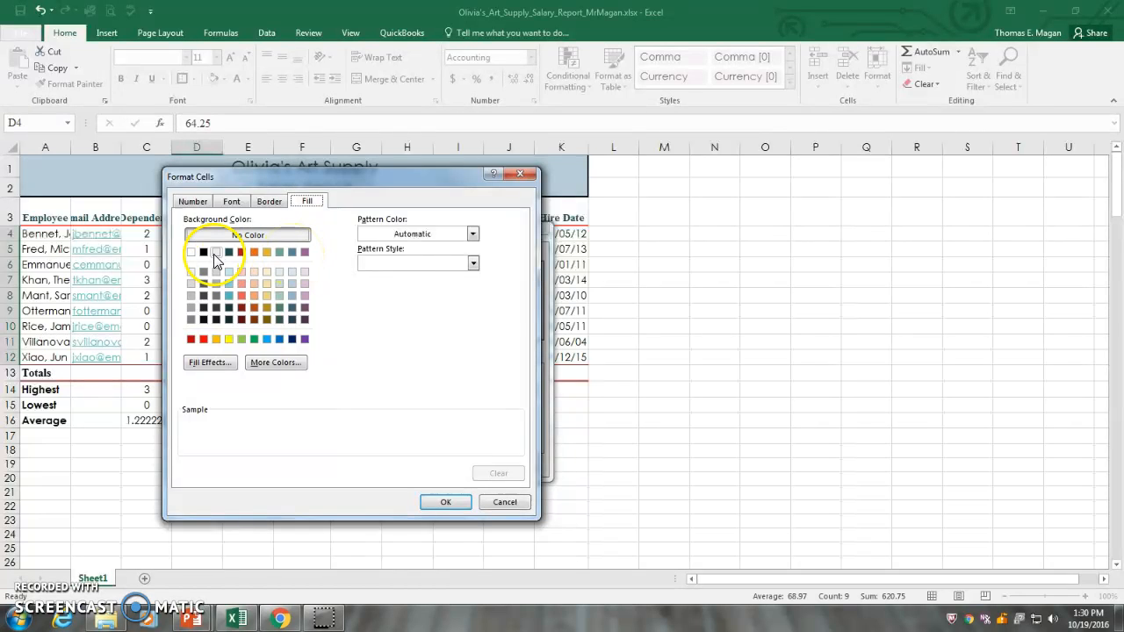
click(292, 253)
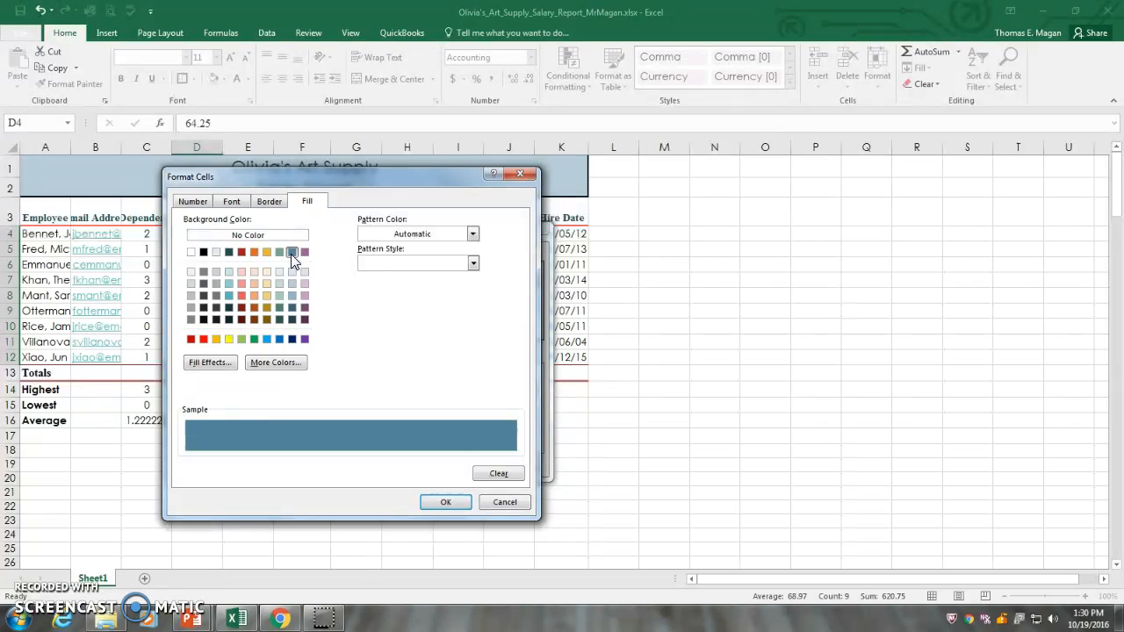
click(446, 503)
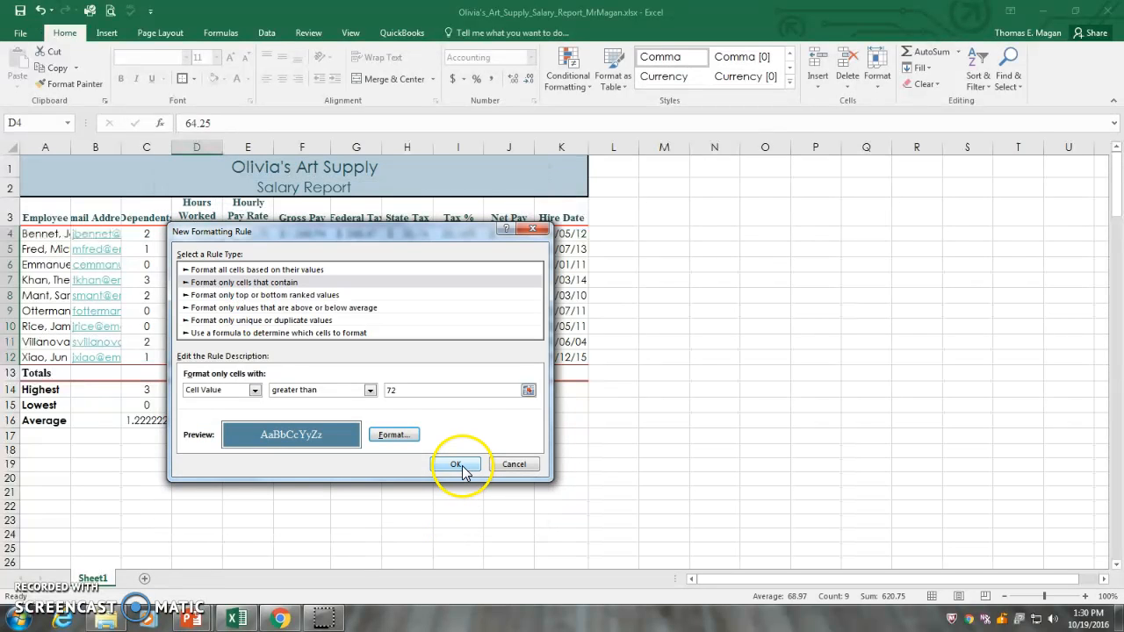
click(455, 464)
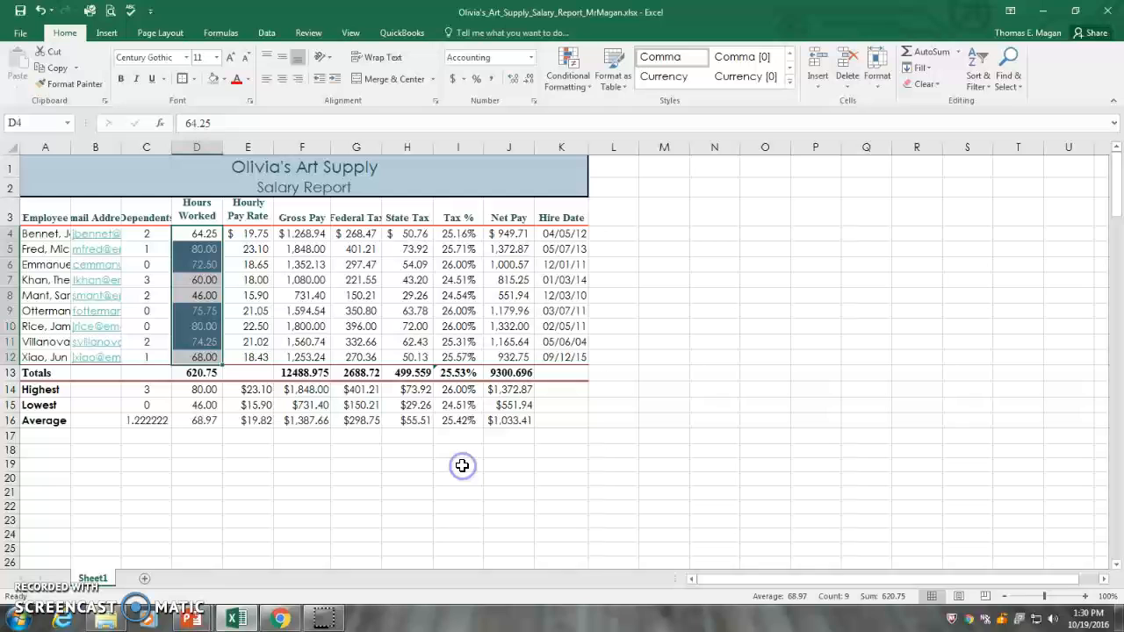
click(356, 279)
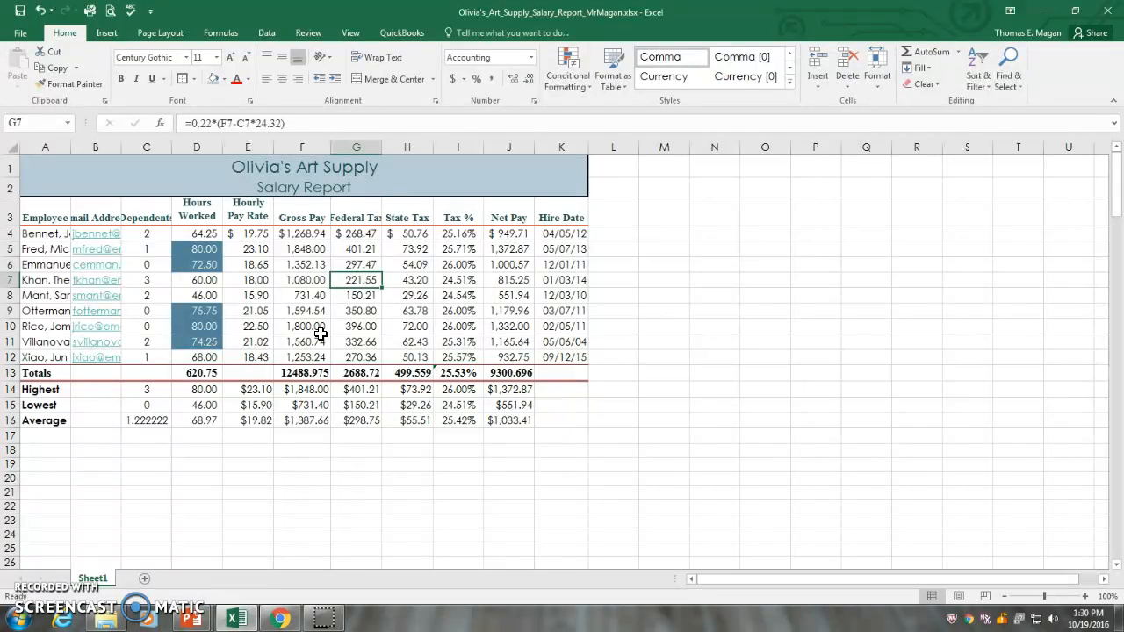
Step: AutoFit the widths of columns A through K to their contents, from Employee to Hire Date
click(71, 148)
double_click(68, 149)
drag(167, 149, 247, 148)
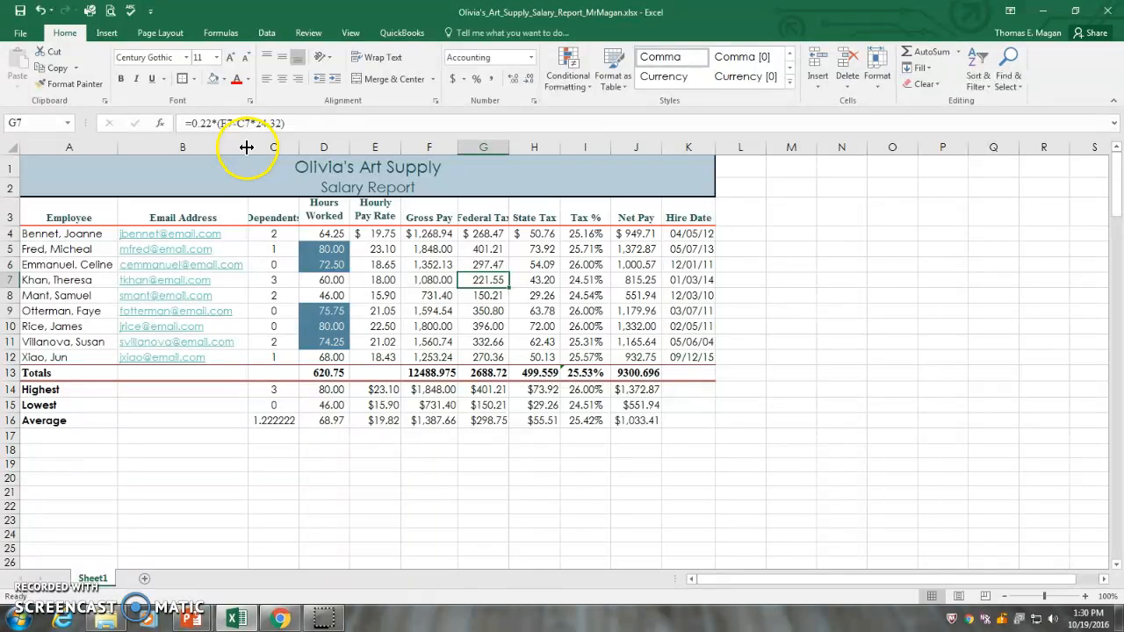
double_click(298, 148)
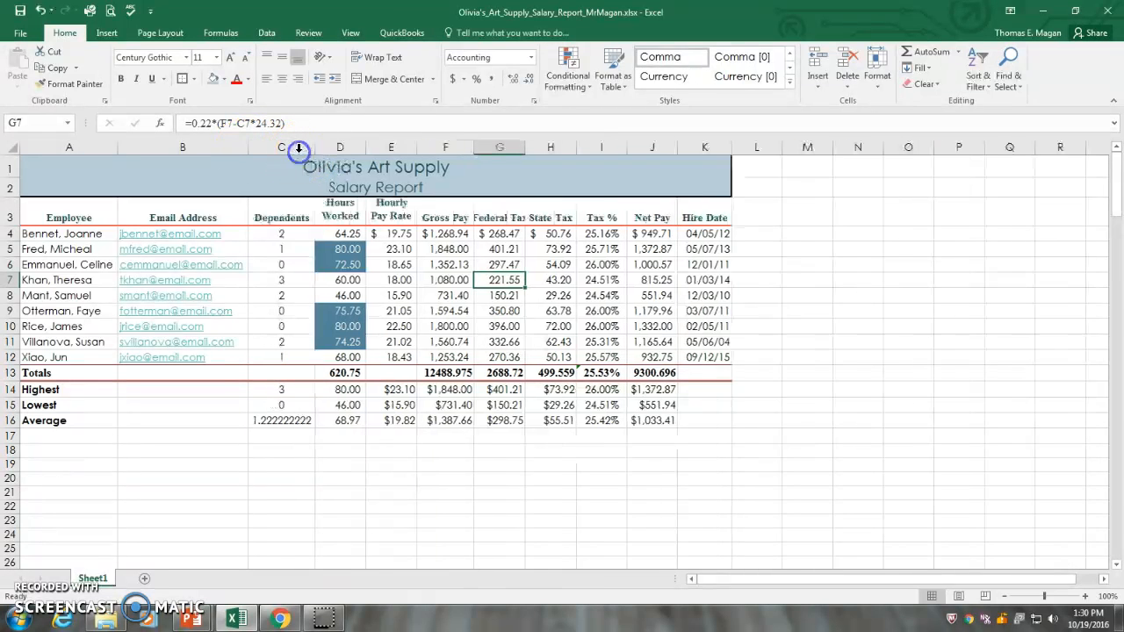
double_click(365, 148)
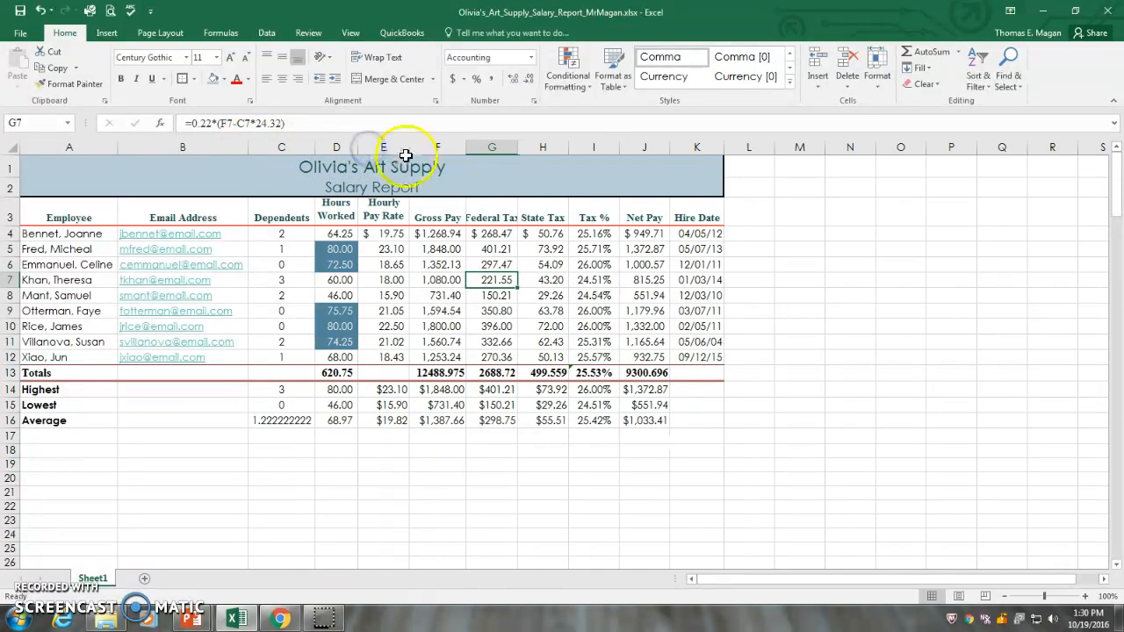
double_click(407, 148)
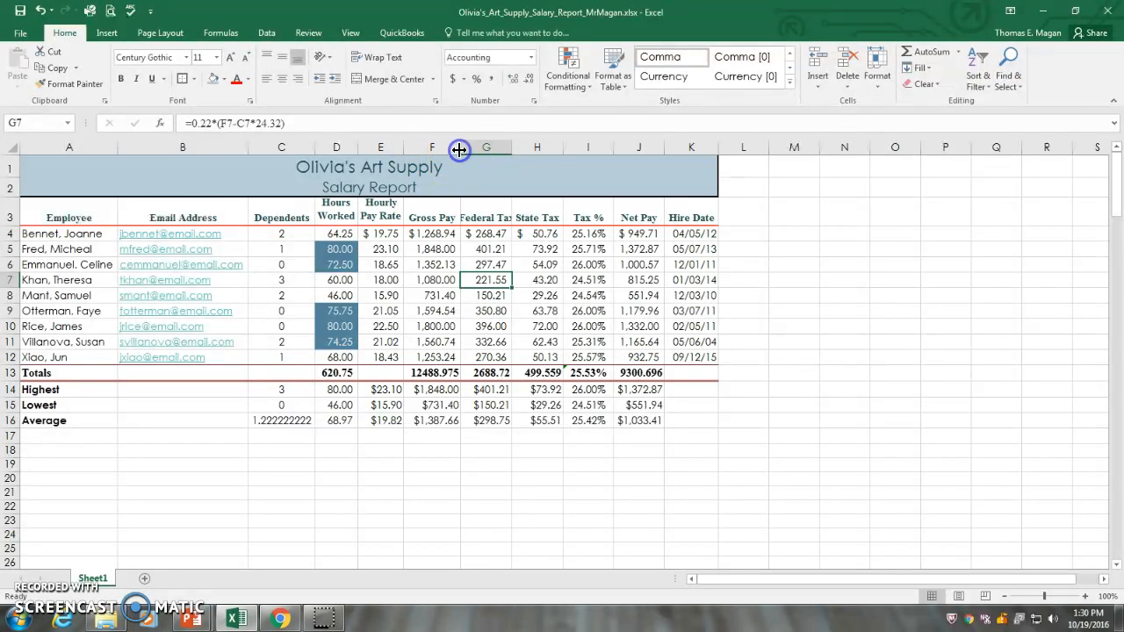
double_click(512, 148)
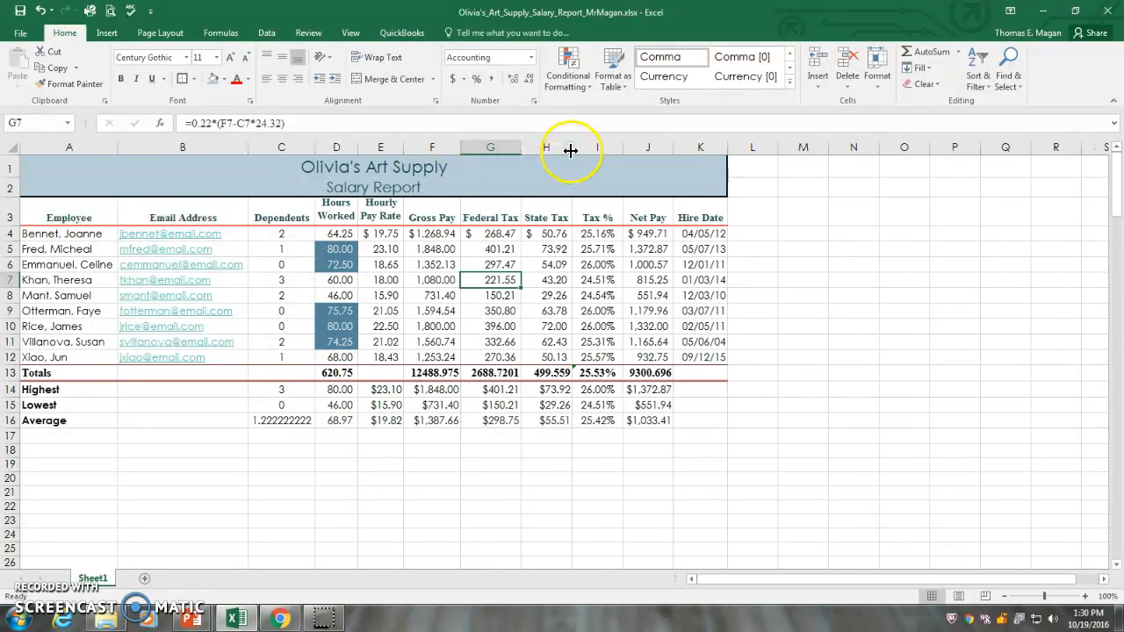
double_click(571, 150)
double_click(620, 149)
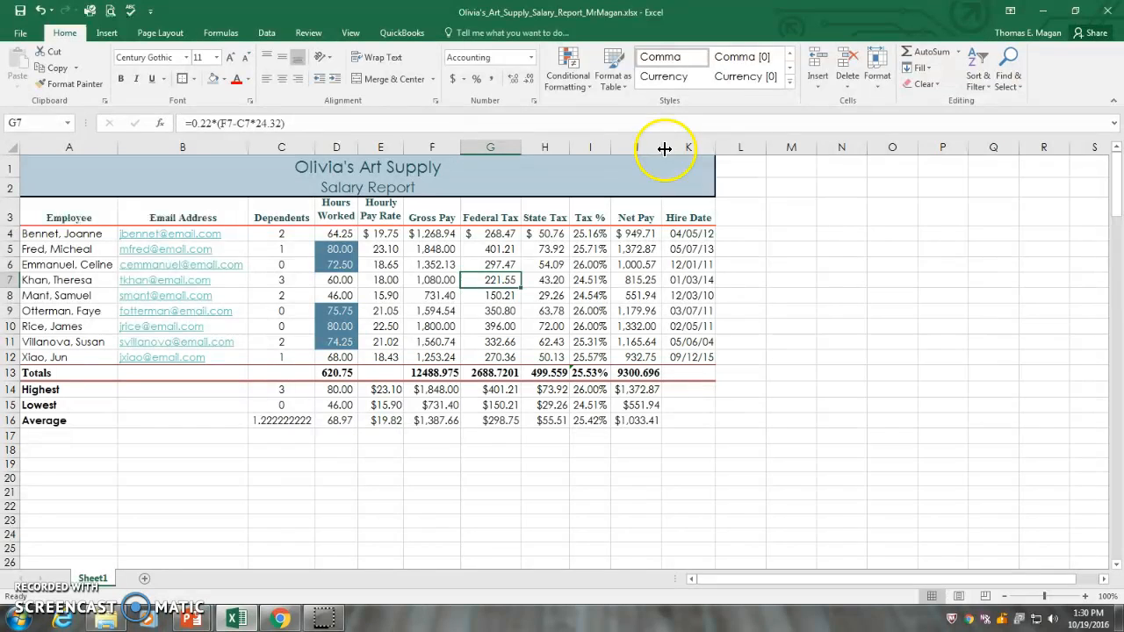
double_click(662, 147)
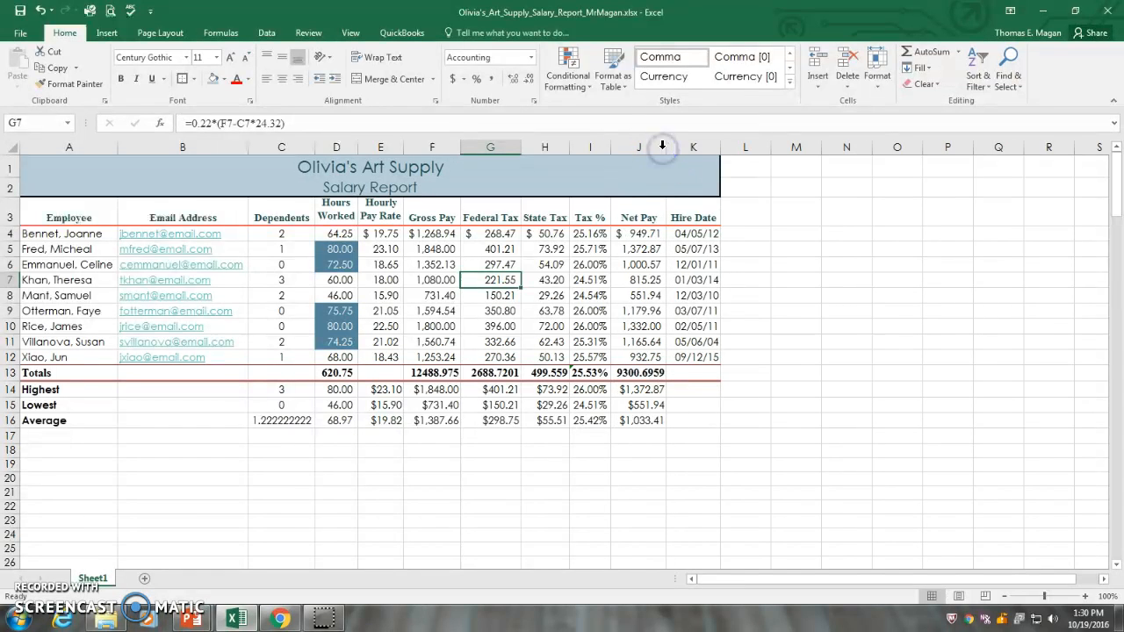
double_click(720, 148)
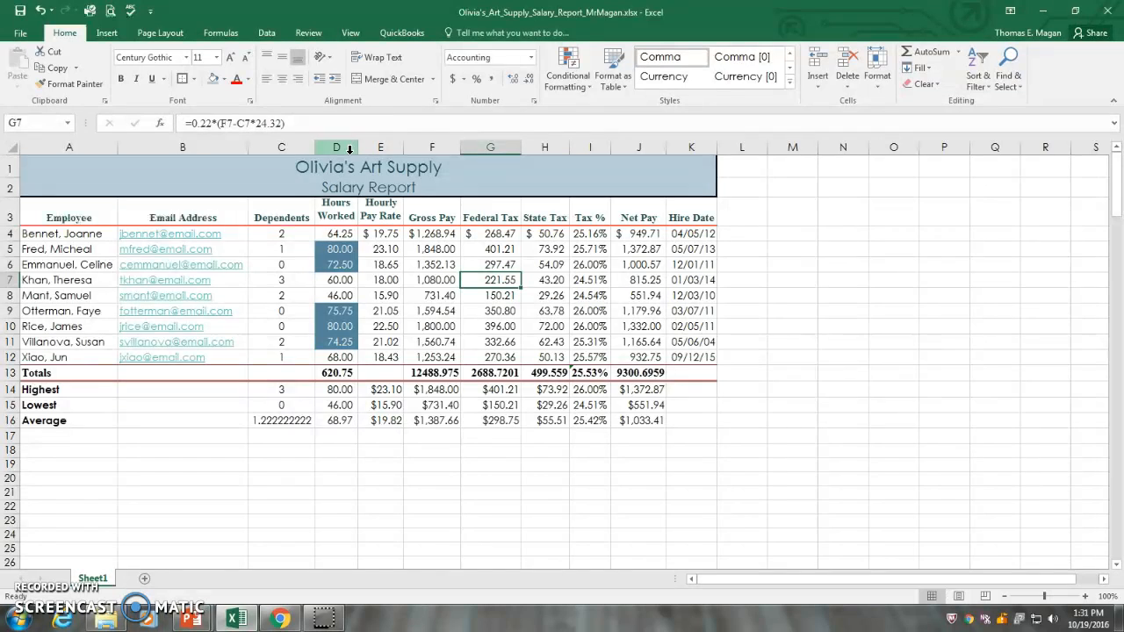
Step: Increase the height of heading row 3 and of row 14, which holds the Highest values
click(11, 226)
drag(10, 225, 19, 240)
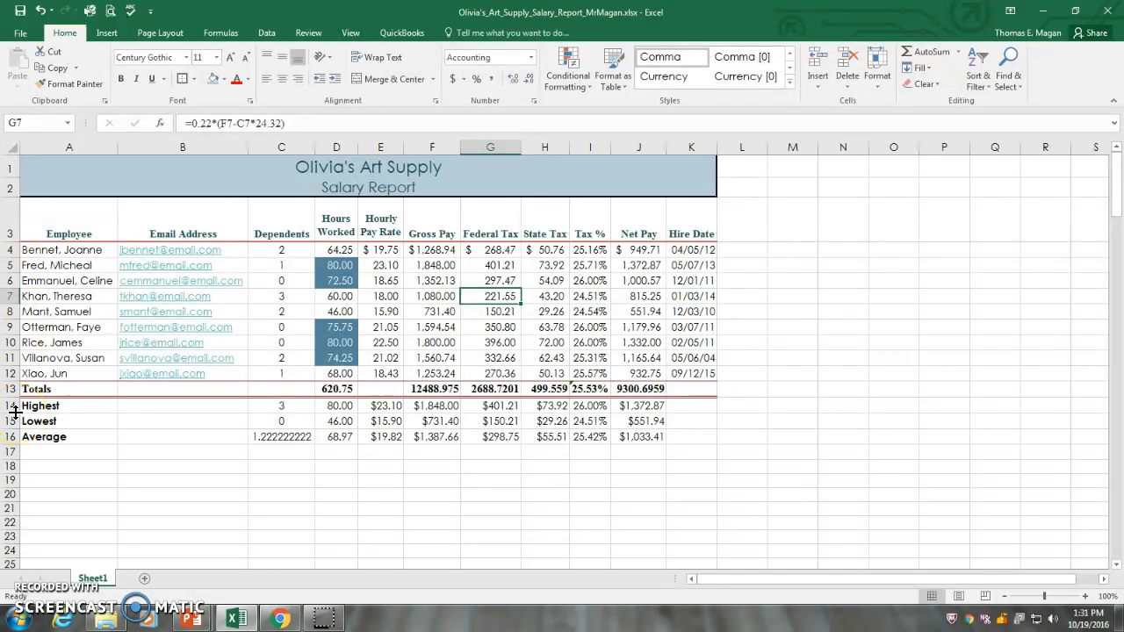
drag(15, 410, 23, 423)
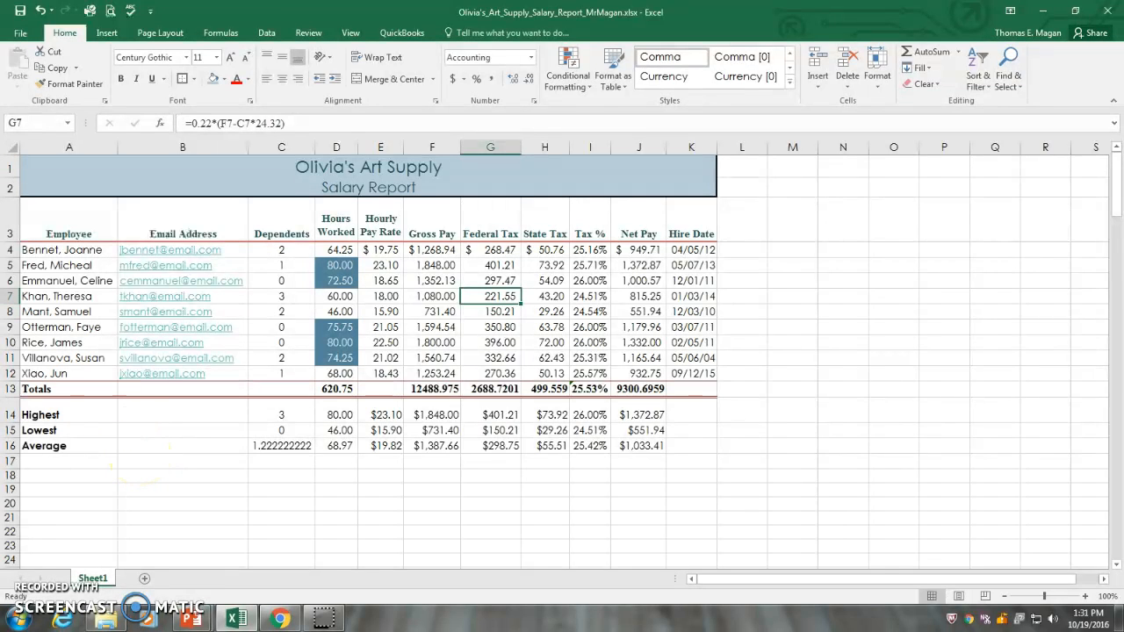
Step: Save the workbook and open the print settings with a preview of the salary report
click(20, 15)
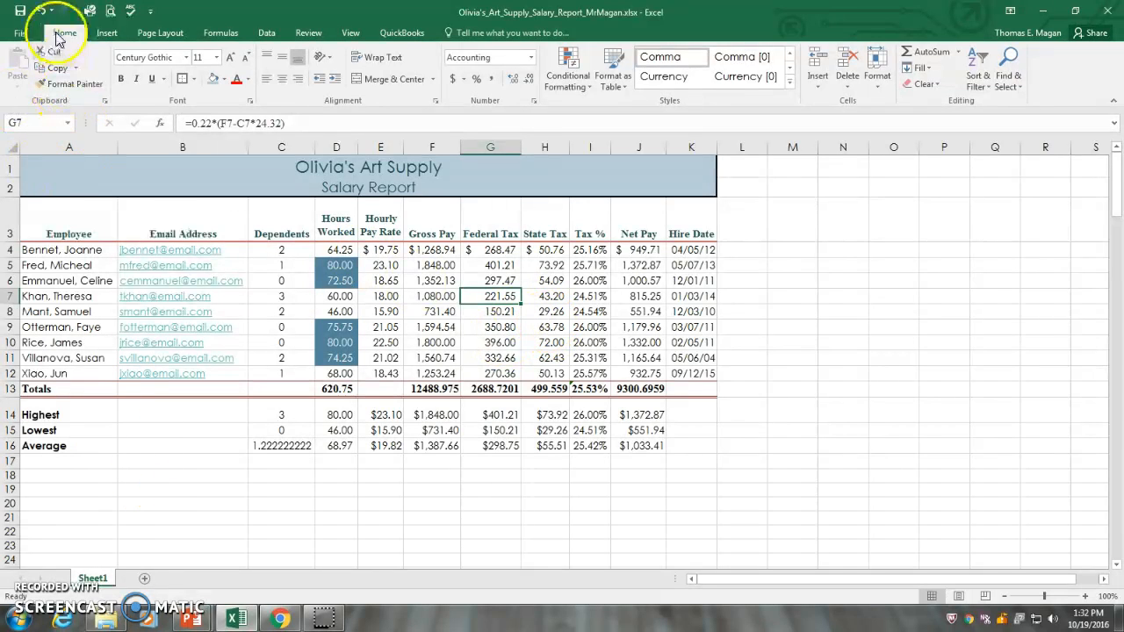
click(22, 39)
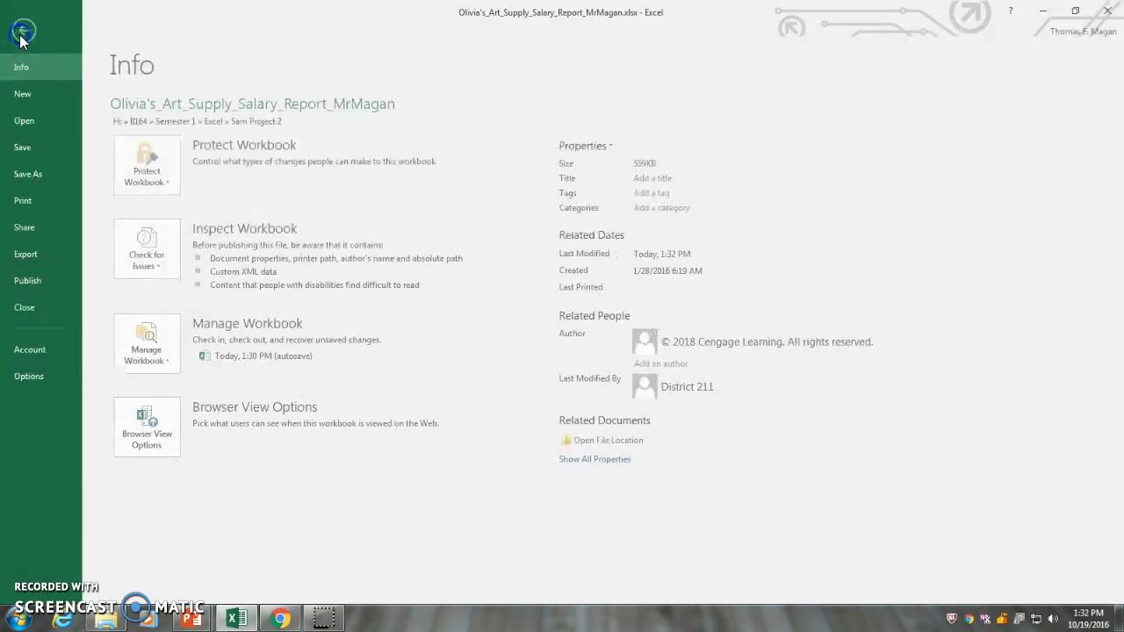
click(32, 200)
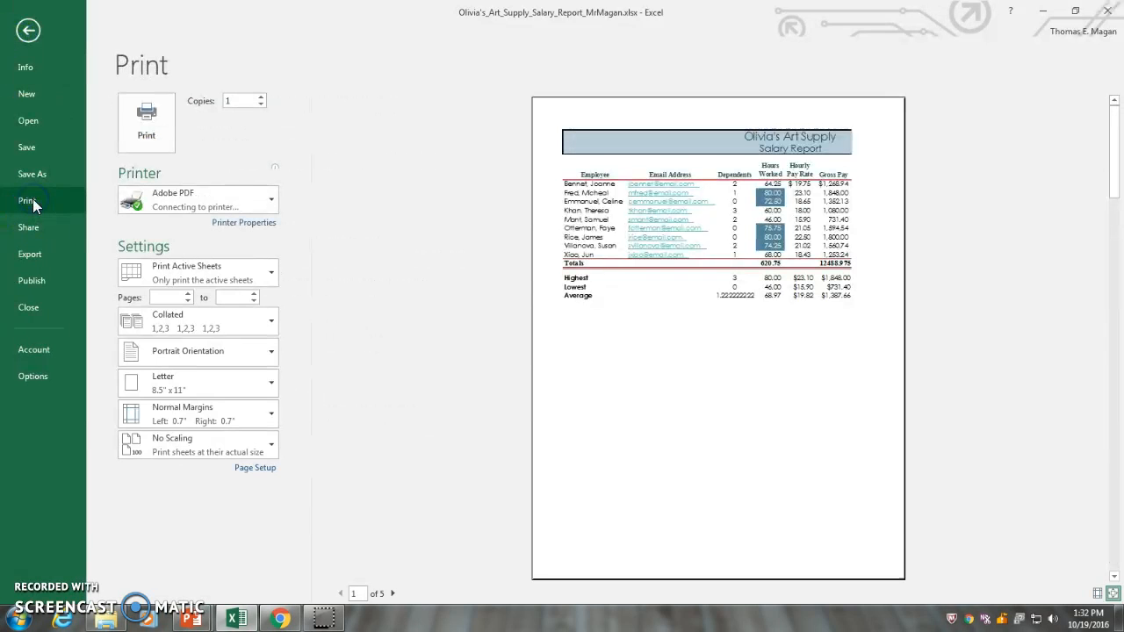